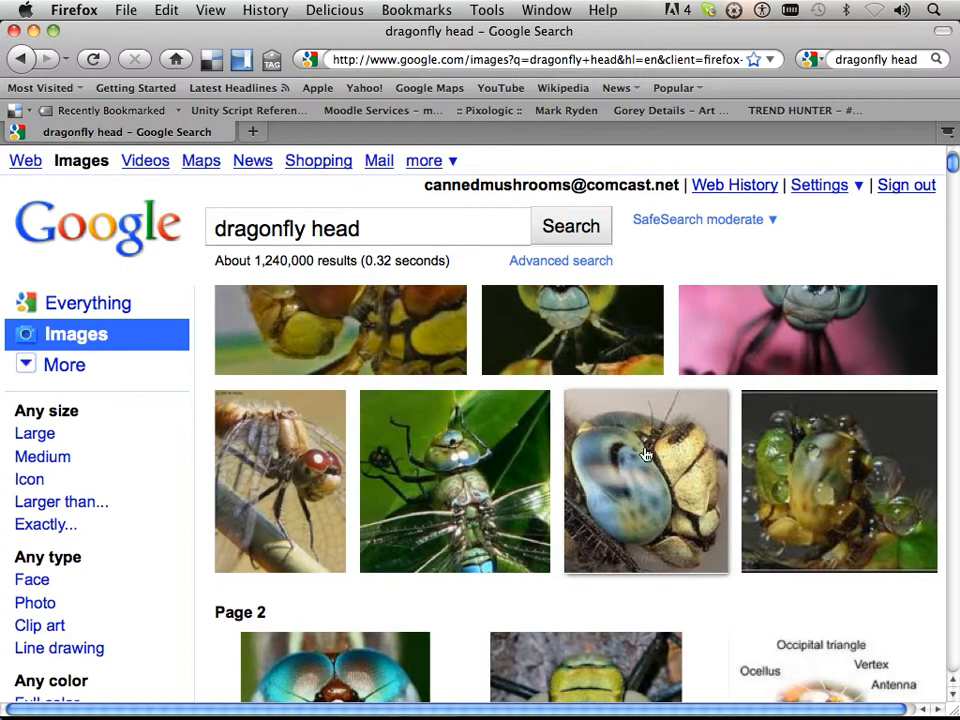
Examine the close-up dragonfly head photos in the image search results as sculpting reference.
mouse_move(721, 424)
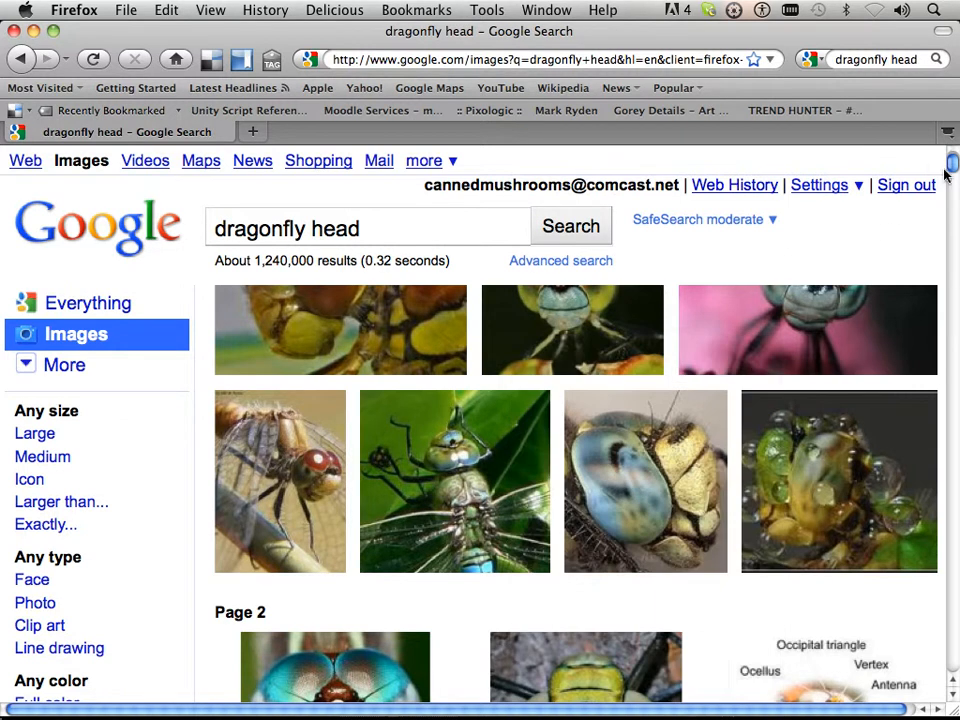
mouse_move(952, 163)
mouse_down()
mouse_move(953, 186)
mouse_move(953, 160)
mouse_up()
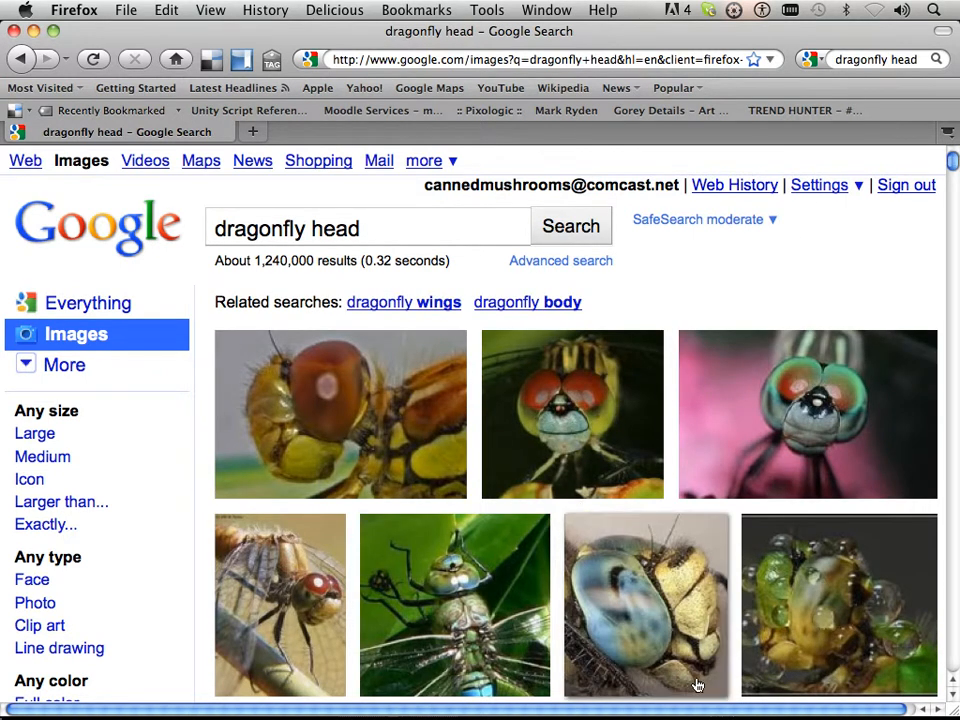
mouse_move(693, 670)
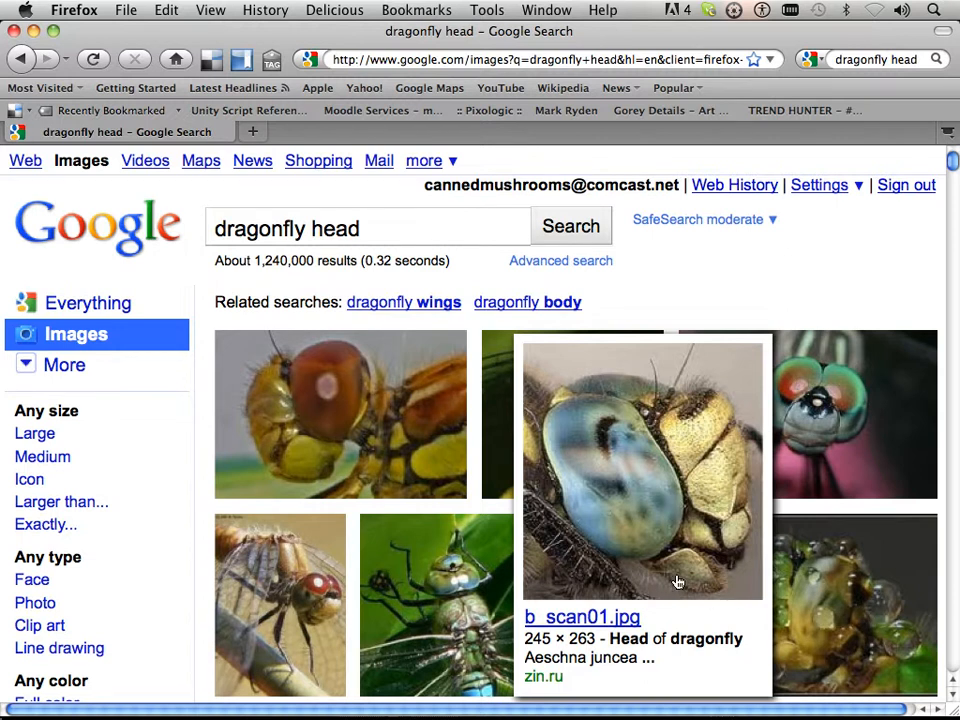
Switch to ZBrush and activate symmetry on the Z axis only for the dragonfly model.
mouse_move(330, 705)
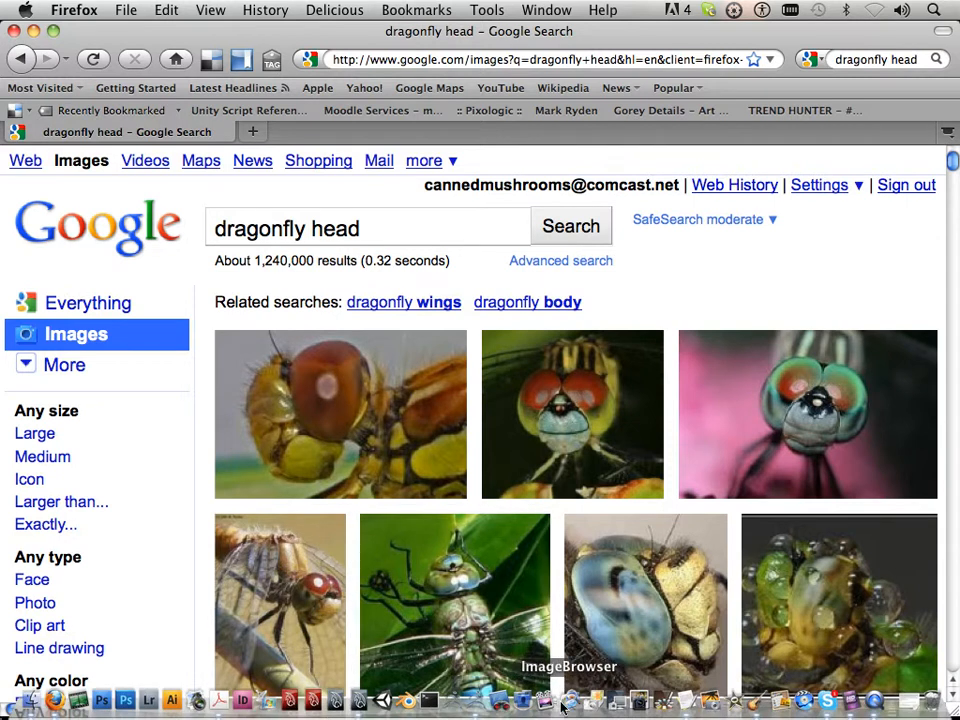
click(483, 706)
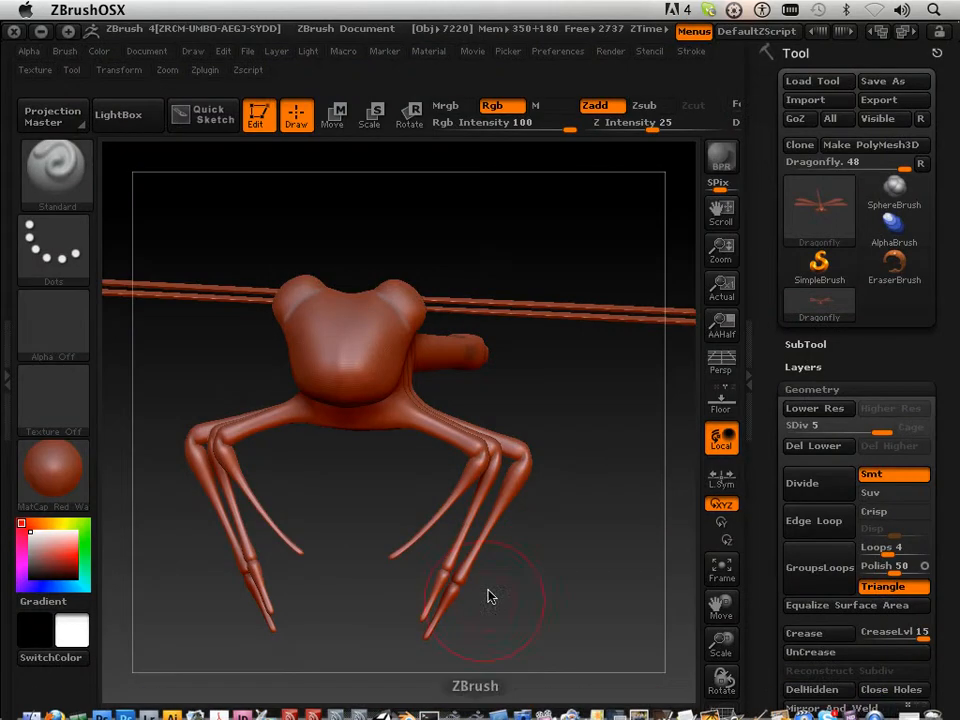
drag(583, 467, 611, 486)
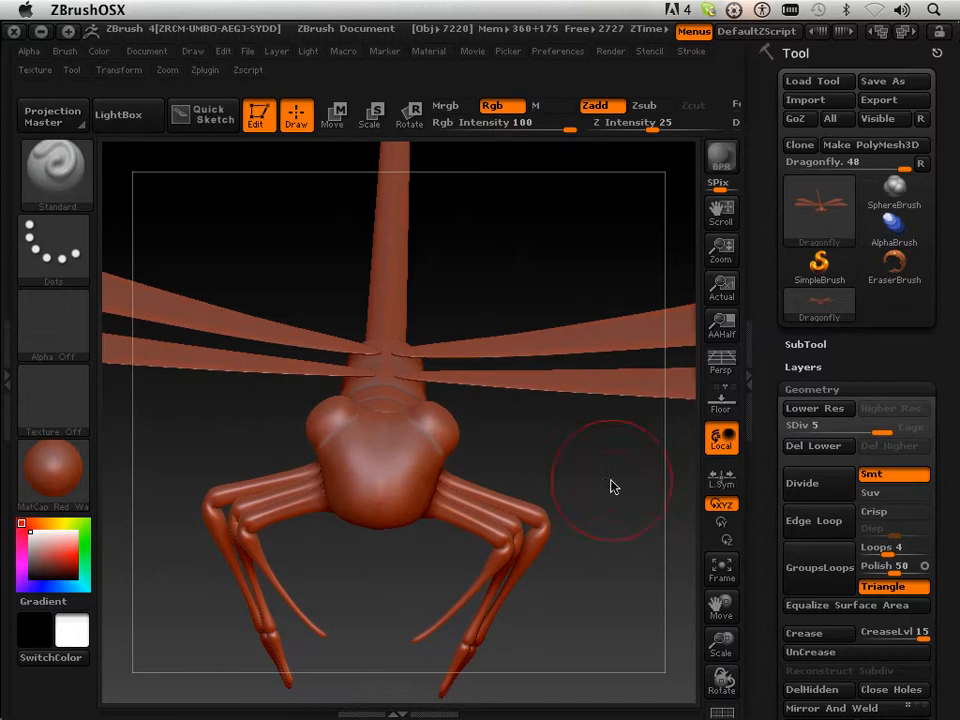
drag(722, 650, 688, 650)
drag(623, 508, 630, 502)
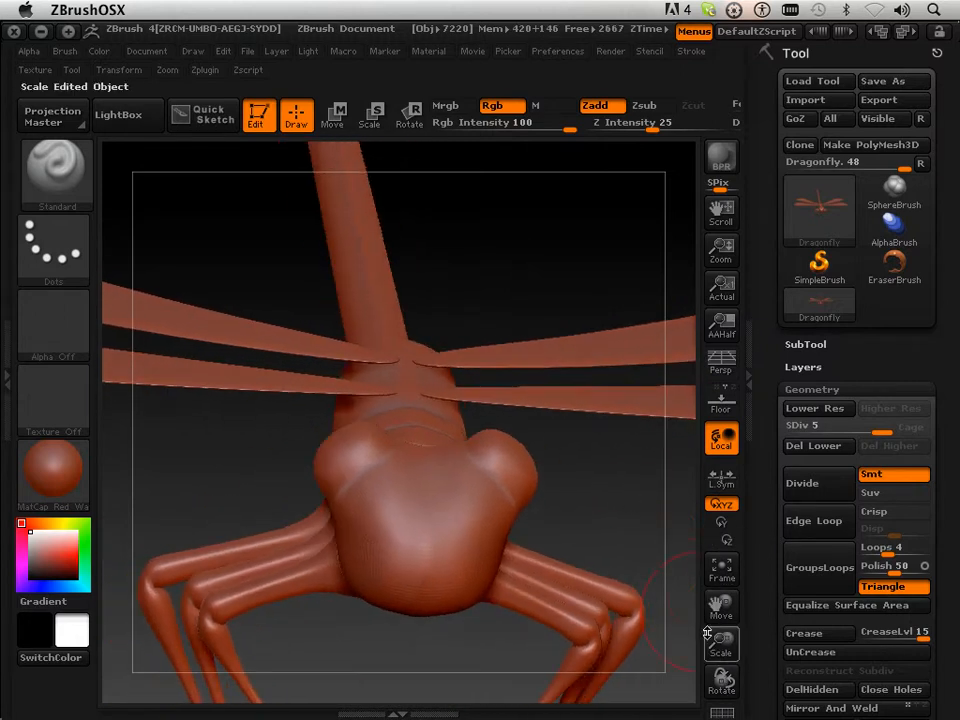
drag(722, 650, 671, 514)
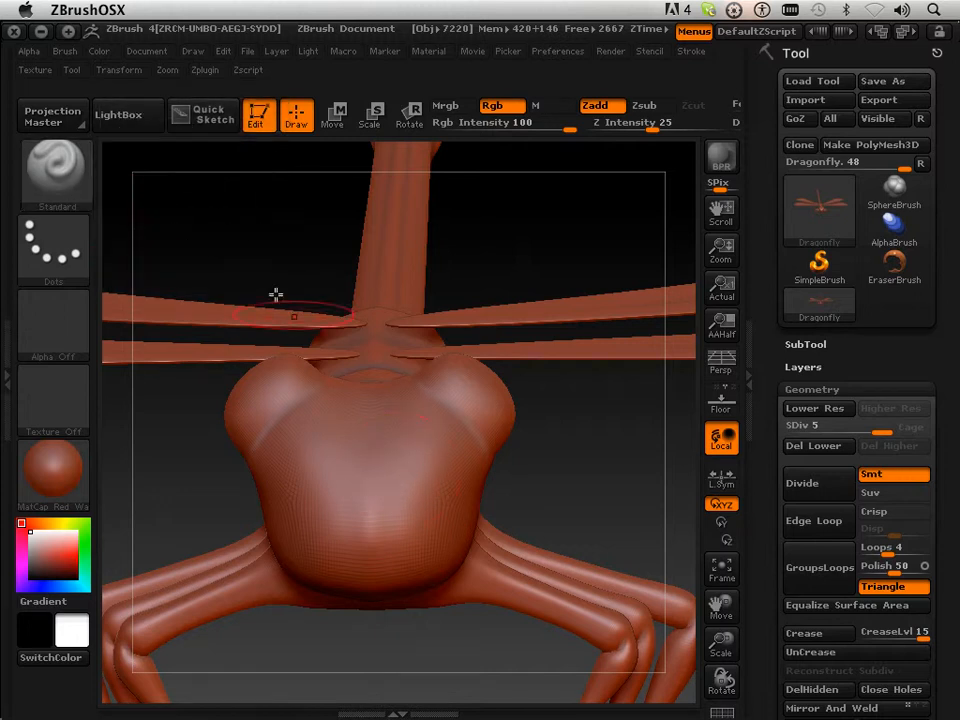
click(122, 71)
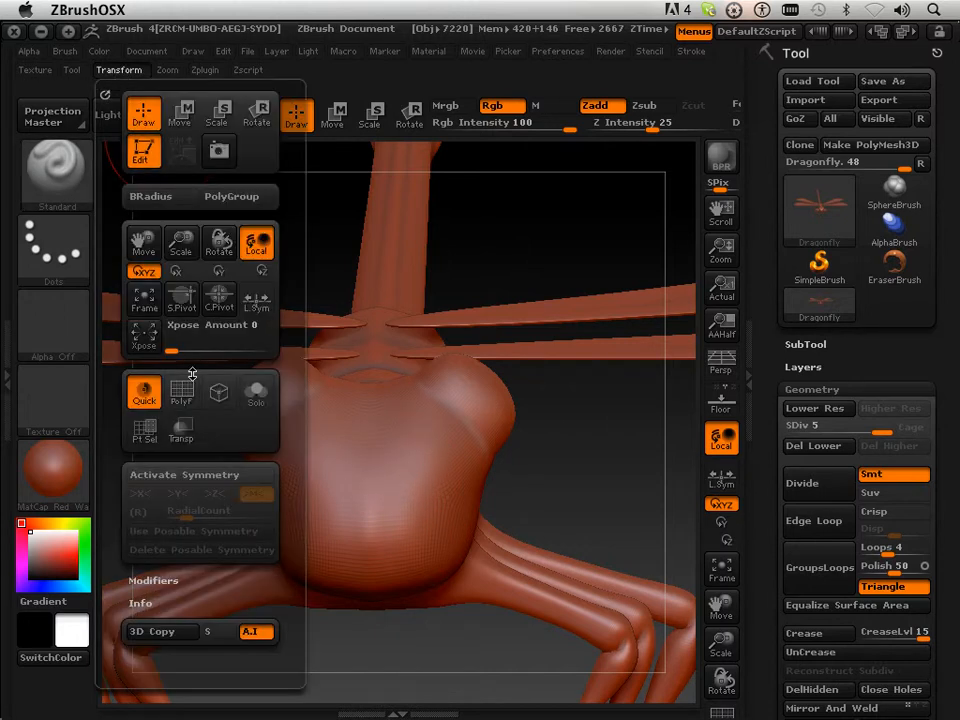
click(211, 478)
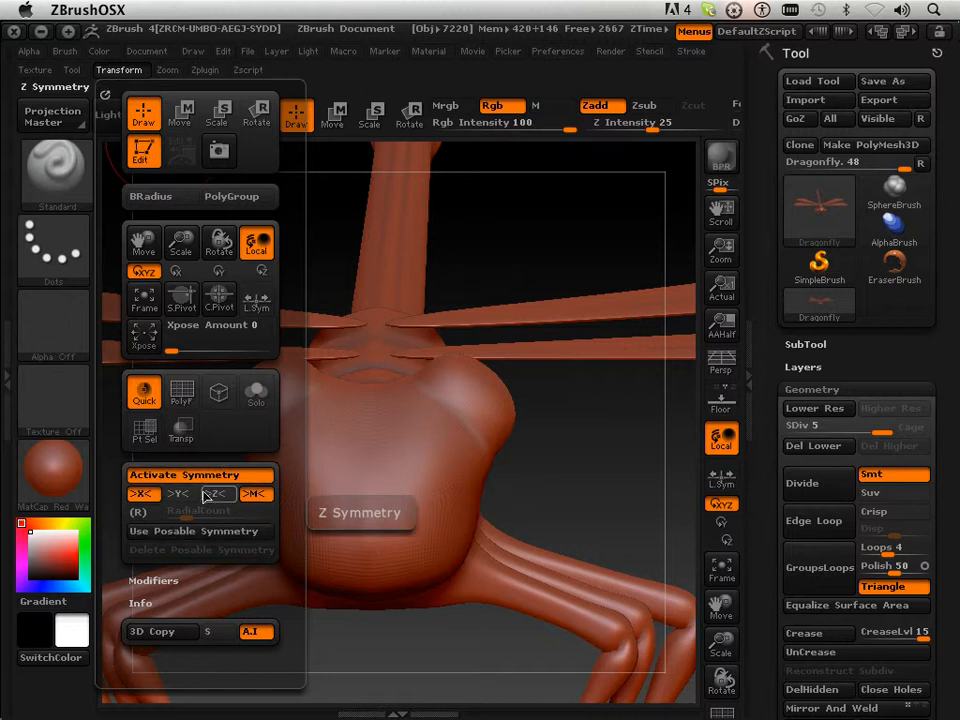
click(216, 497)
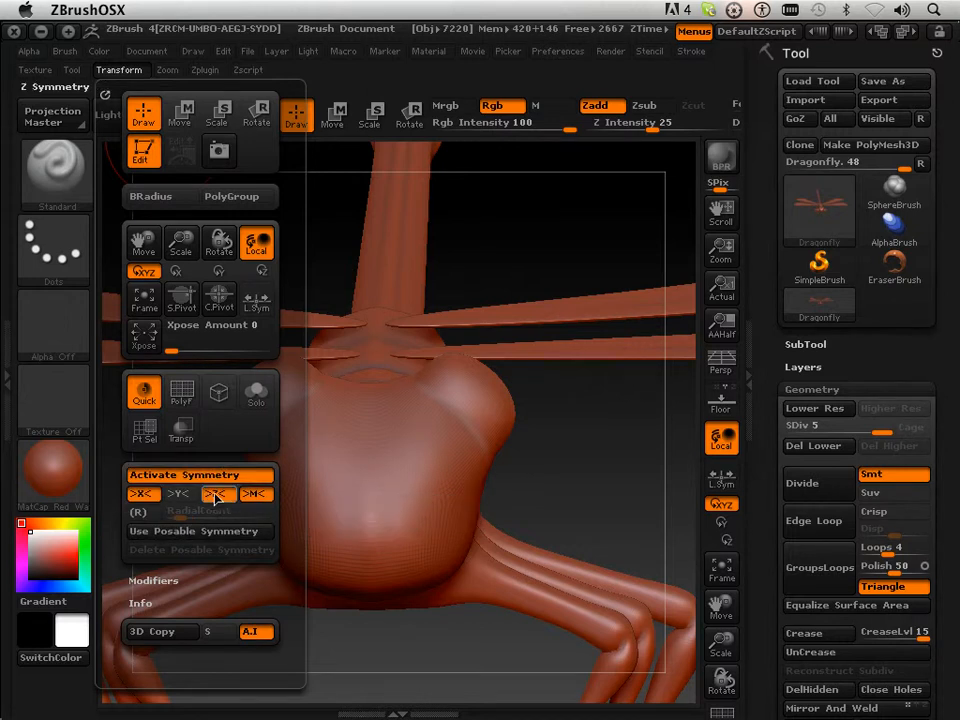
click(141, 494)
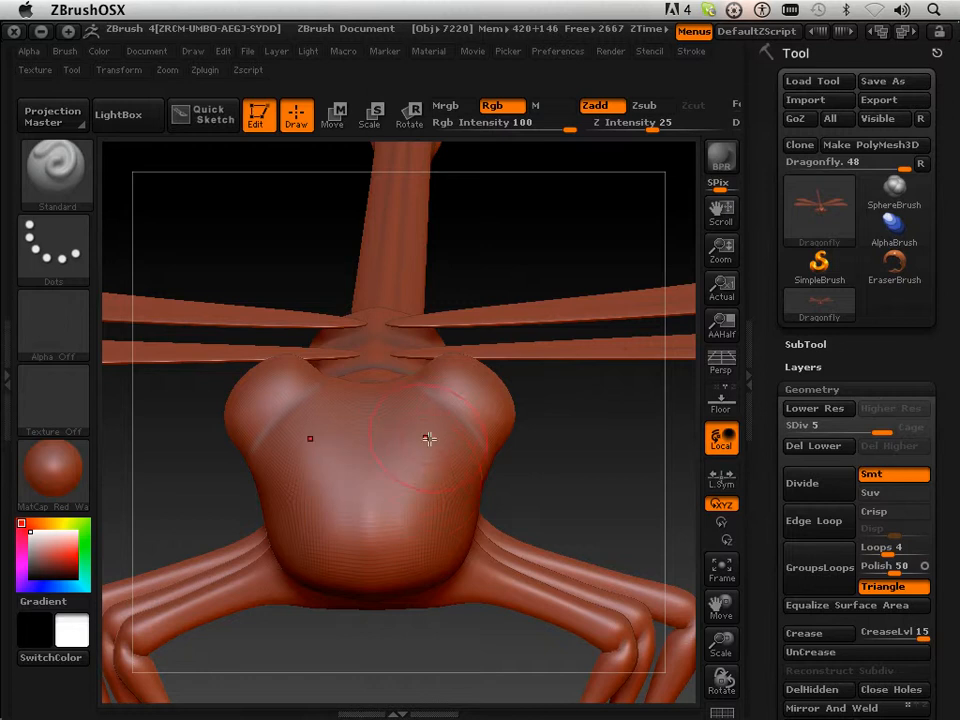
Inflate both eye bulges on the dragonfly's head with the Inflat brush to make them larger and rounder.
drag(545, 477, 538, 471)
drag(583, 439, 714, 525)
drag(721, 605, 611, 561)
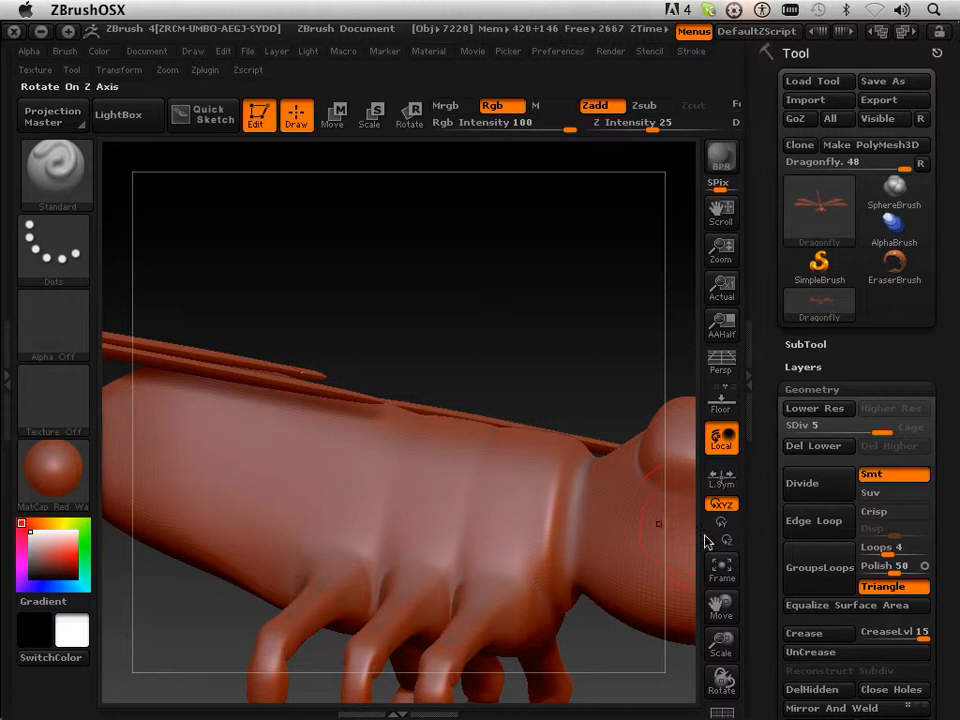
drag(716, 603, 609, 611)
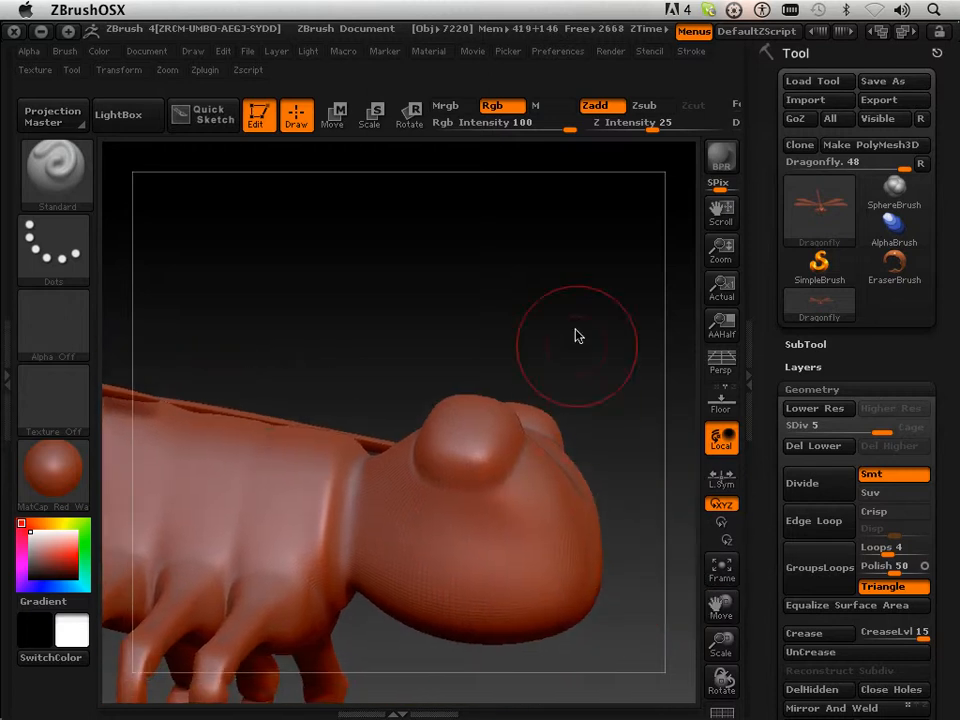
drag(572, 334, 433, 288)
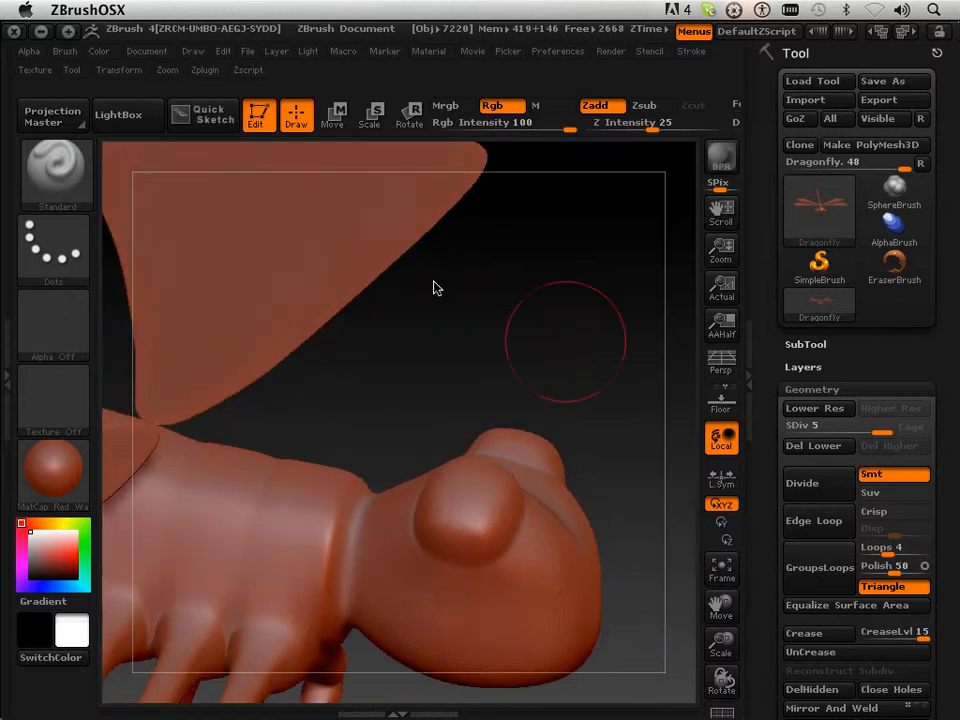
click(60, 183)
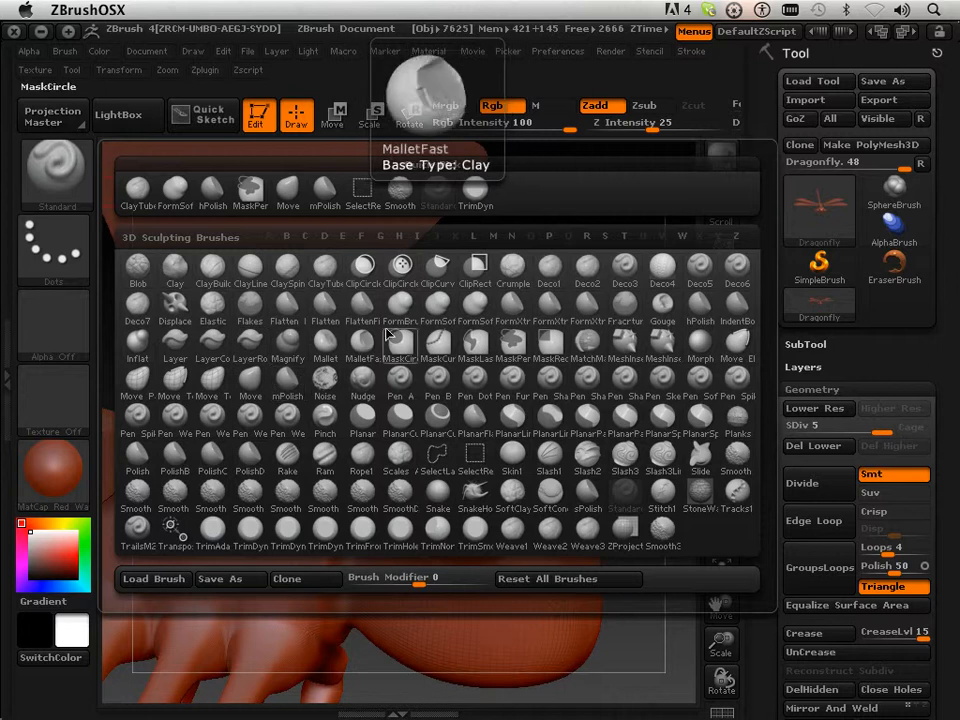
click(418, 237)
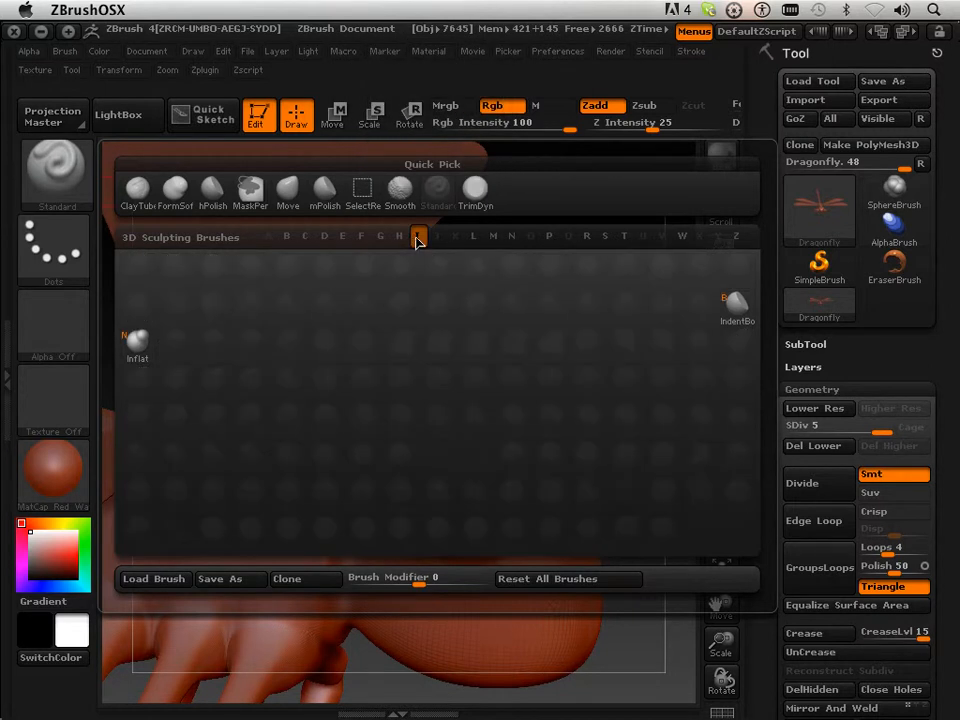
click(137, 343)
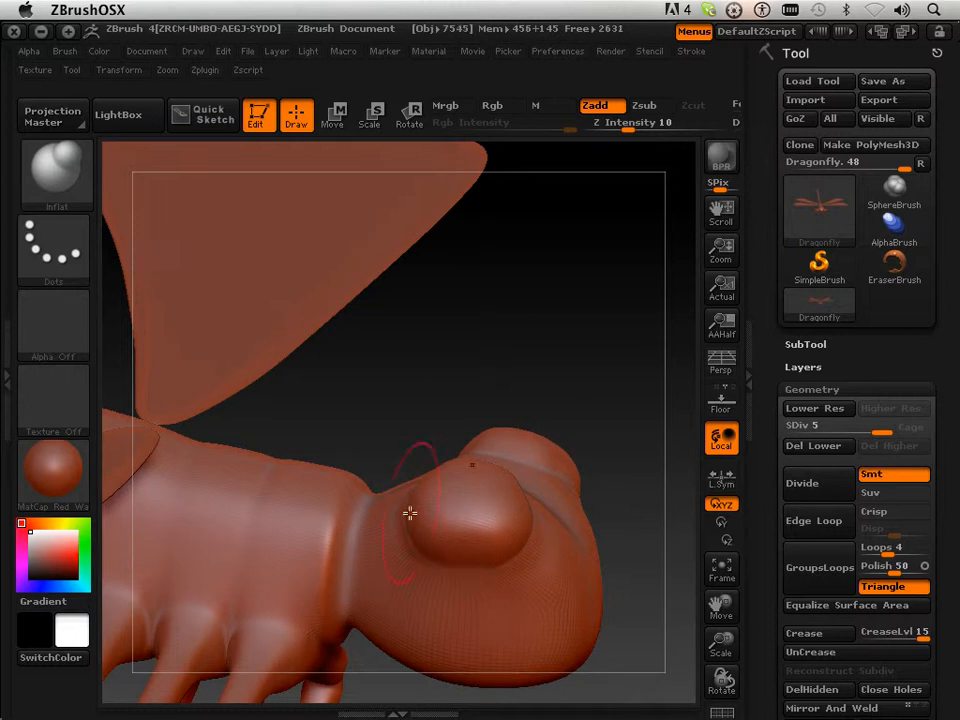
drag(540, 340, 513, 489)
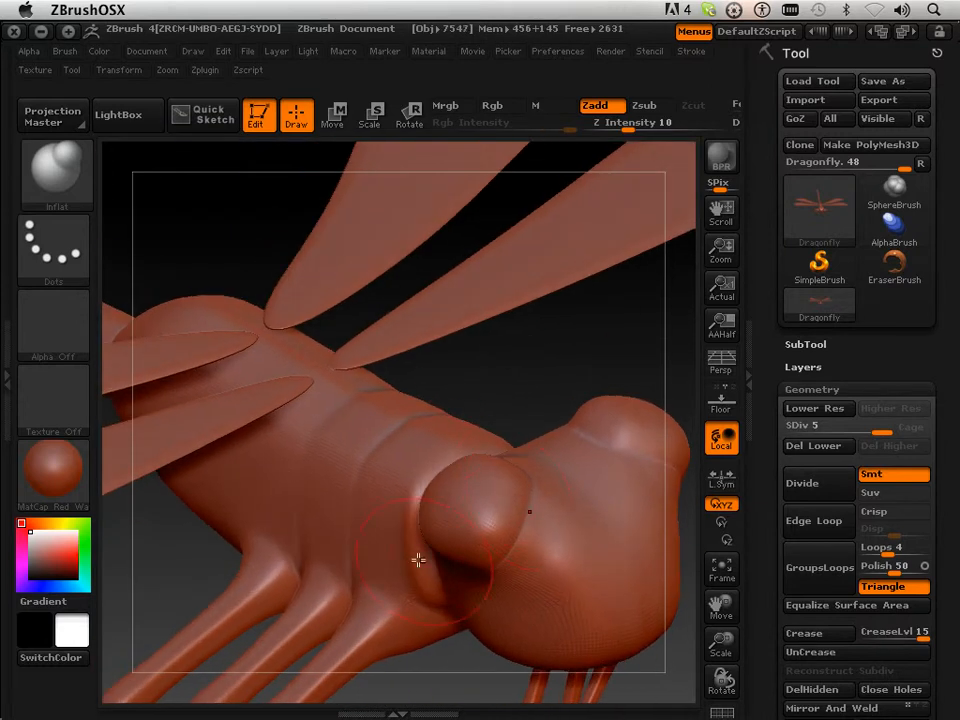
mouse_move(418, 560)
mouse_down()
mouse_move(489, 332)
mouse_move(473, 311)
mouse_move(480, 294)
mouse_move(499, 461)
mouse_up()
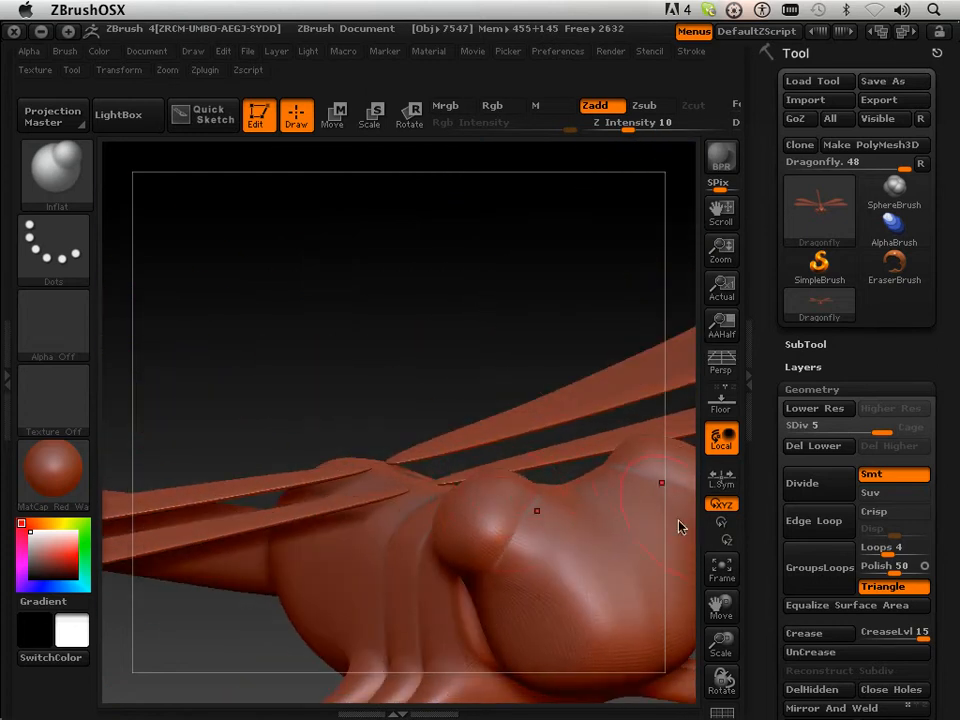
drag(690, 603, 540, 440)
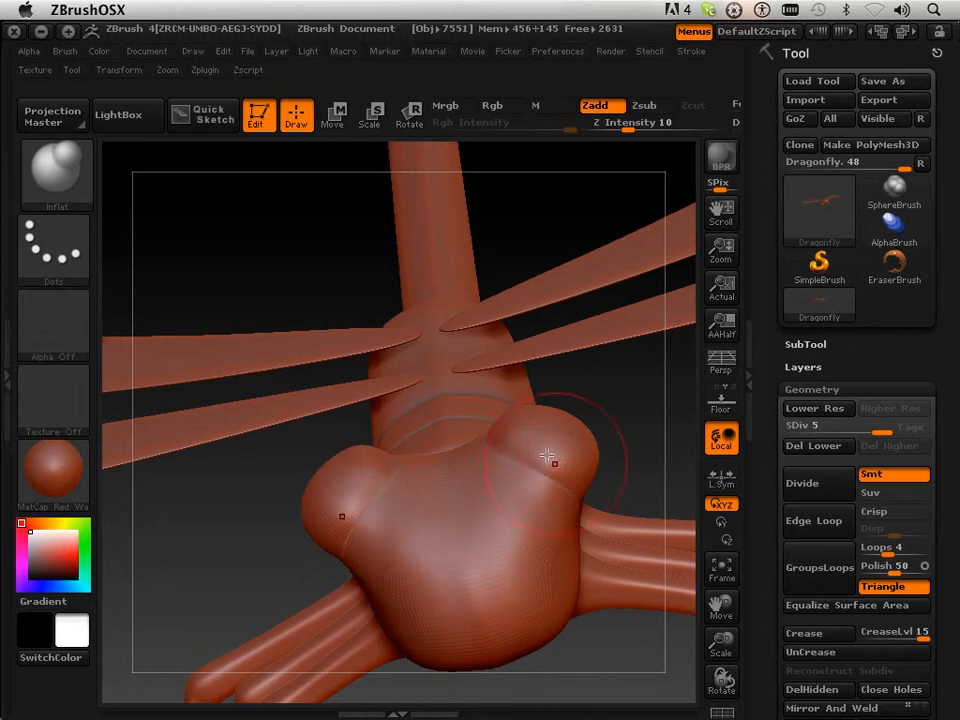
drag(634, 444, 522, 453)
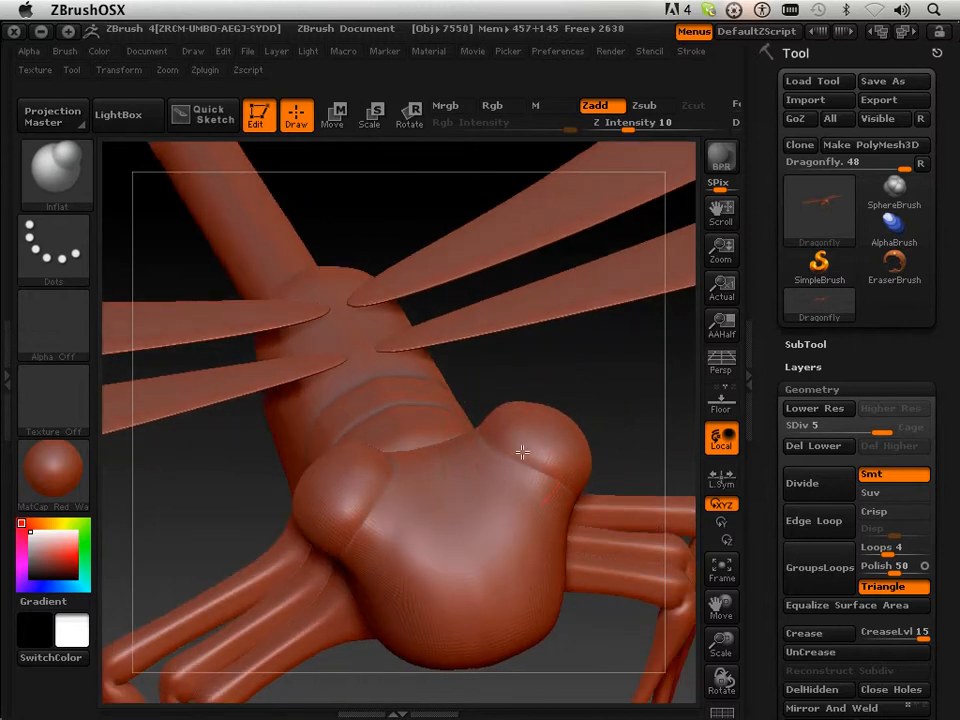
mouse_move(612, 478)
mouse_down()
mouse_move(649, 429)
mouse_move(609, 441)
mouse_move(574, 416)
mouse_move(576, 444)
mouse_move(564, 446)
mouse_move(594, 431)
mouse_move(602, 450)
mouse_move(634, 451)
mouse_move(317, 326)
mouse_up()
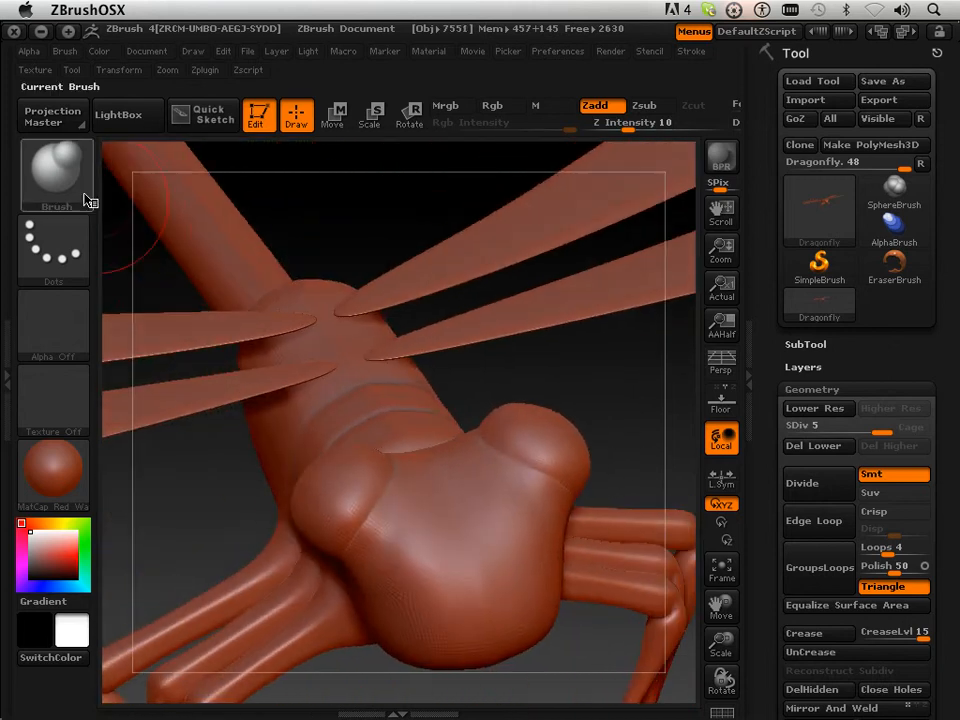
Reshape the eyes with the Move brush, pulling their edges down and outward to cover more of the head's sides.
click(77, 199)
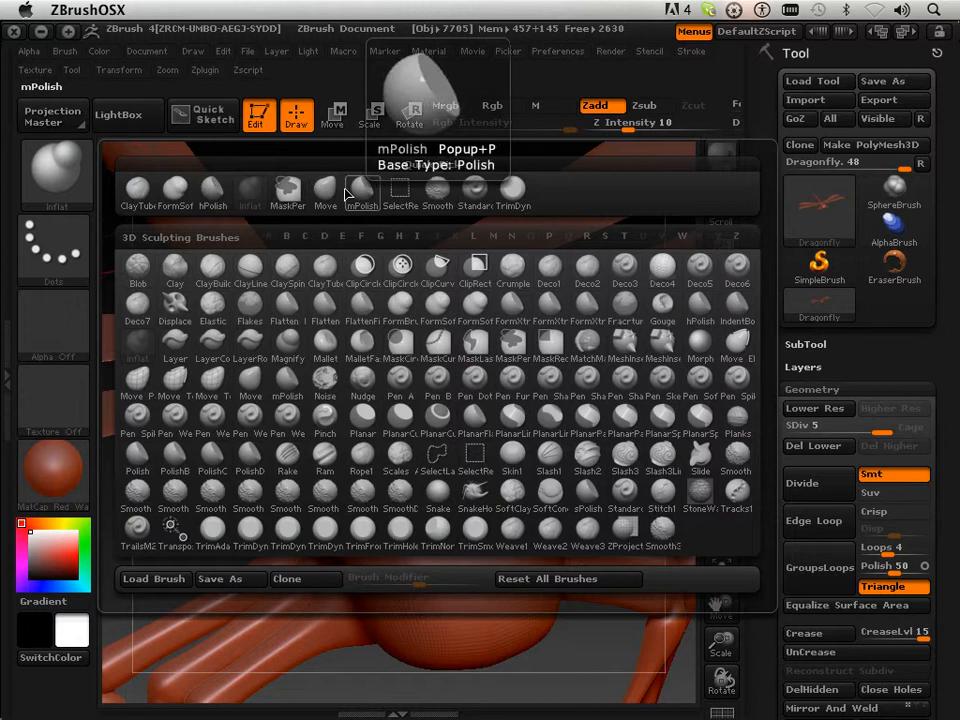
click(326, 201)
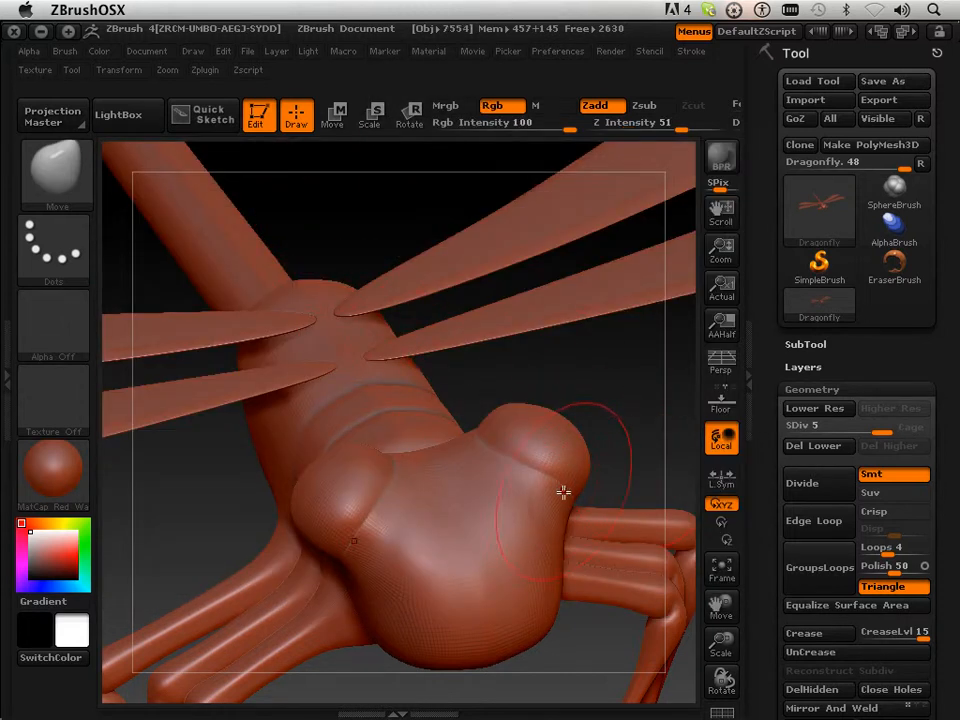
drag(559, 494, 532, 529)
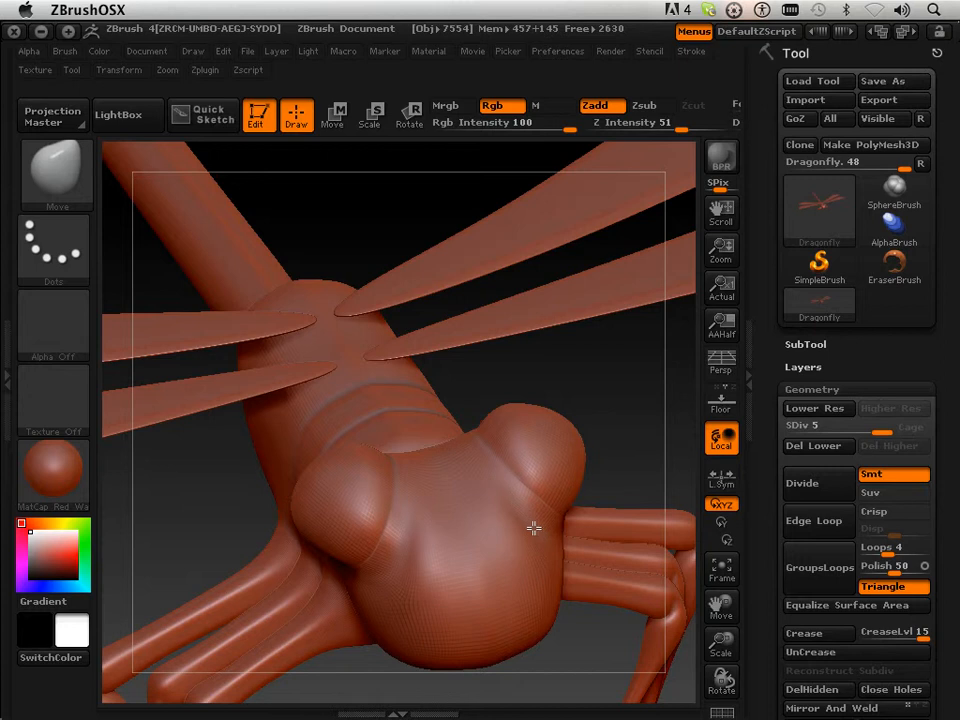
mouse_move(608, 396)
mouse_down()
mouse_move(654, 388)
mouse_move(636, 456)
mouse_move(568, 569)
mouse_up()
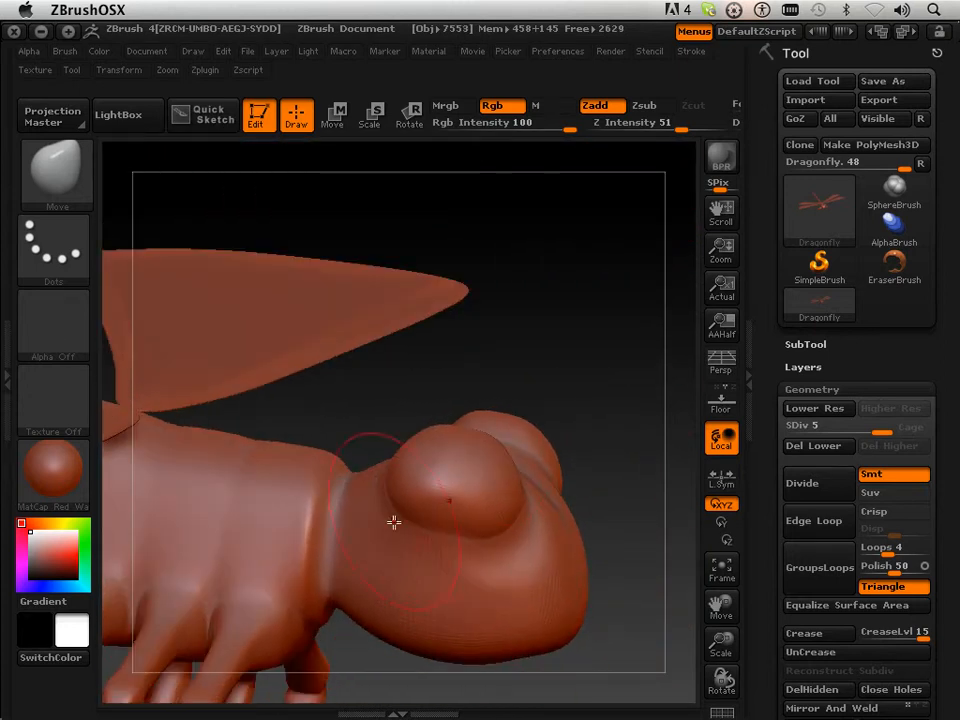
drag(561, 371, 468, 571)
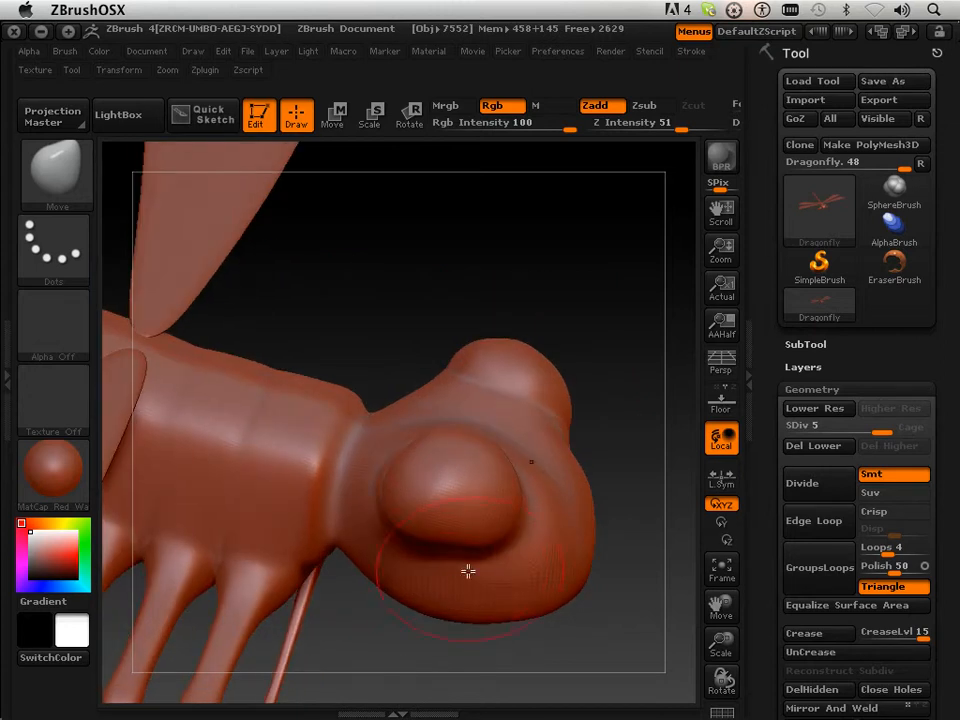
mouse_move(605, 460)
mouse_down()
mouse_move(621, 437)
mouse_move(519, 469)
mouse_up()
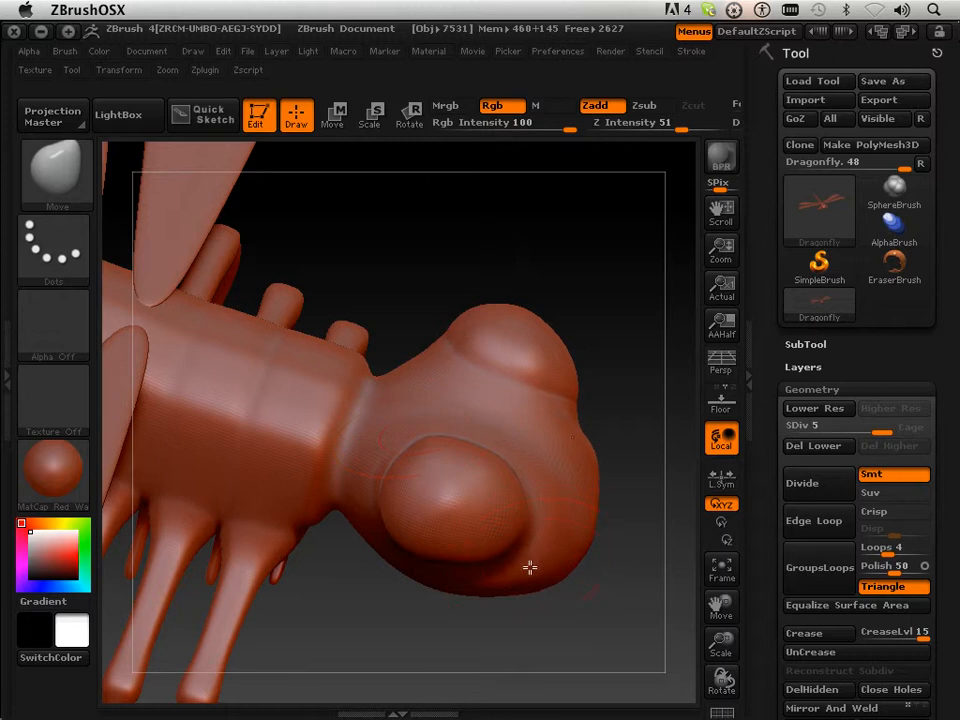
drag(642, 481, 566, 328)
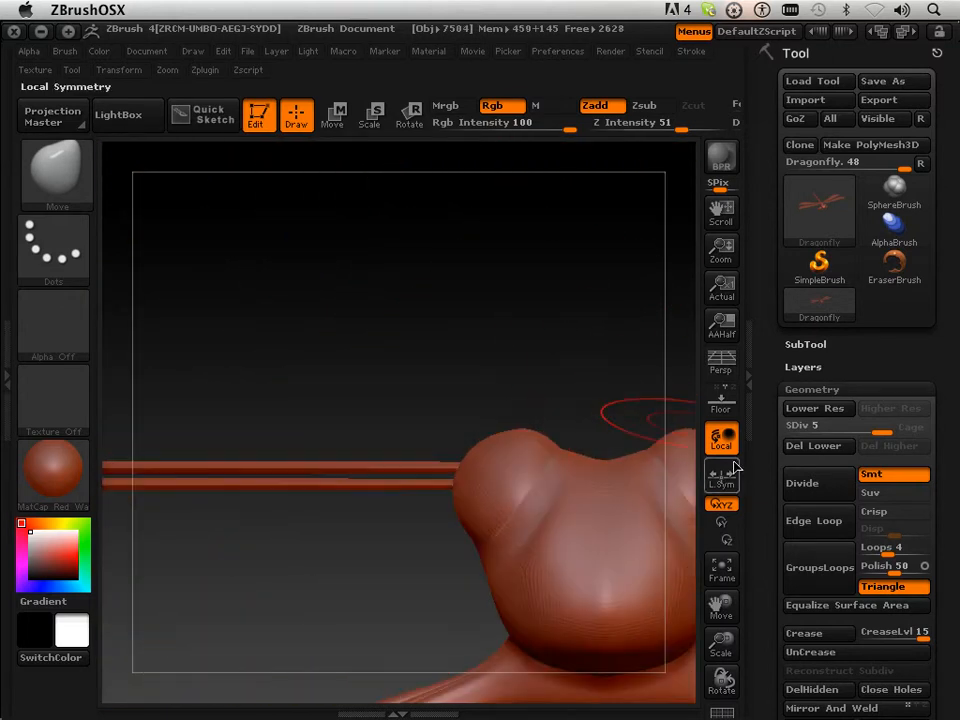
drag(716, 606, 622, 558)
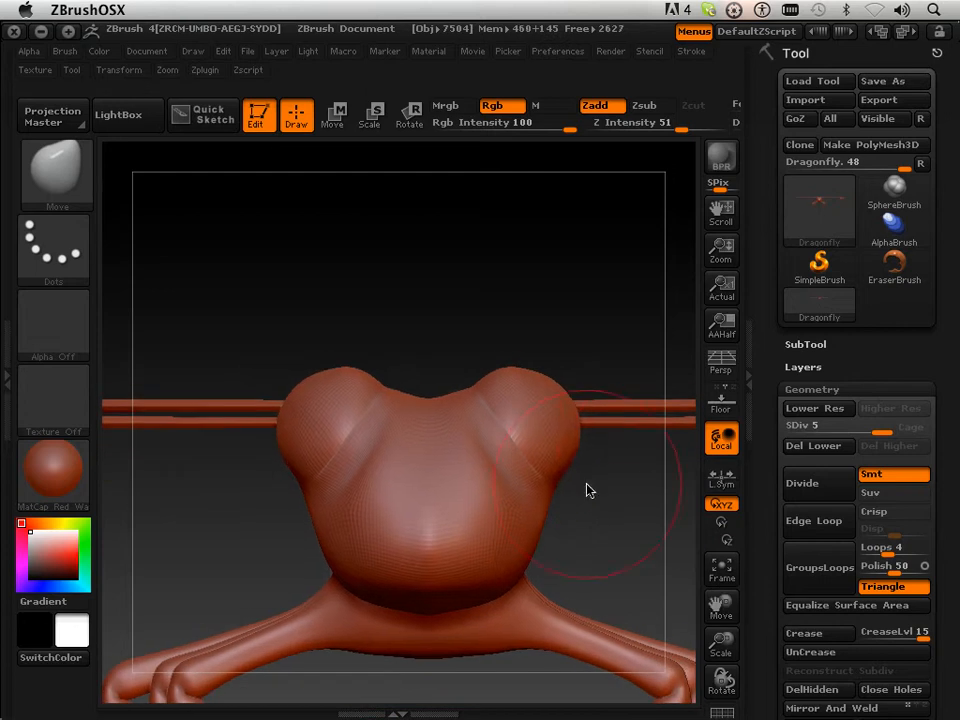
Adjust the head and eye shape at subdivision level 1 and return the mesh to level 5.
click(818, 430)
click(788, 427)
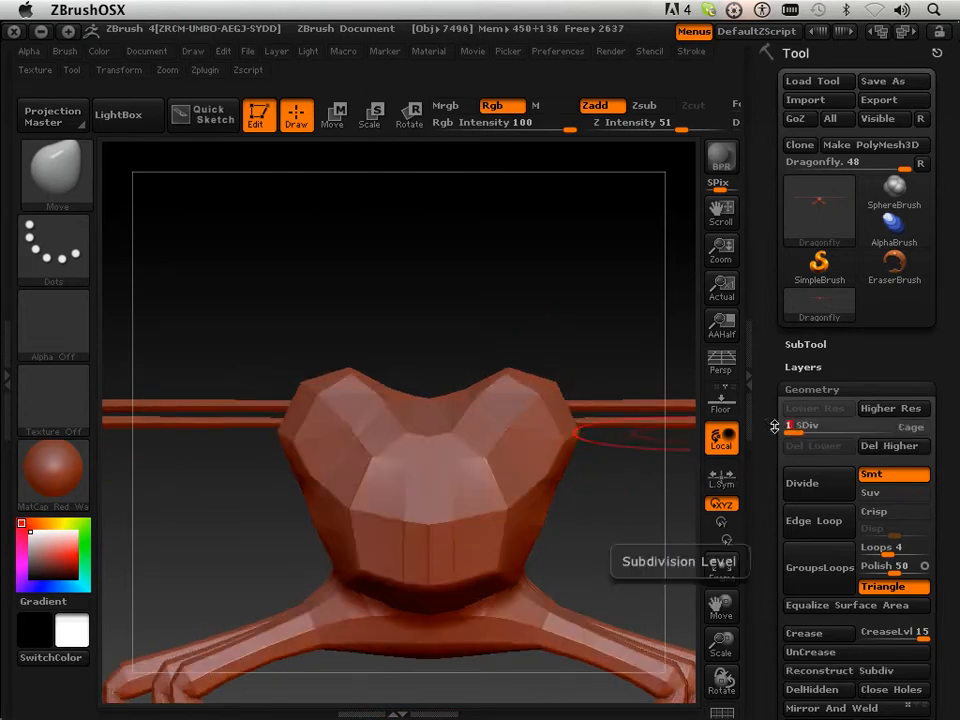
drag(611, 332, 553, 408)
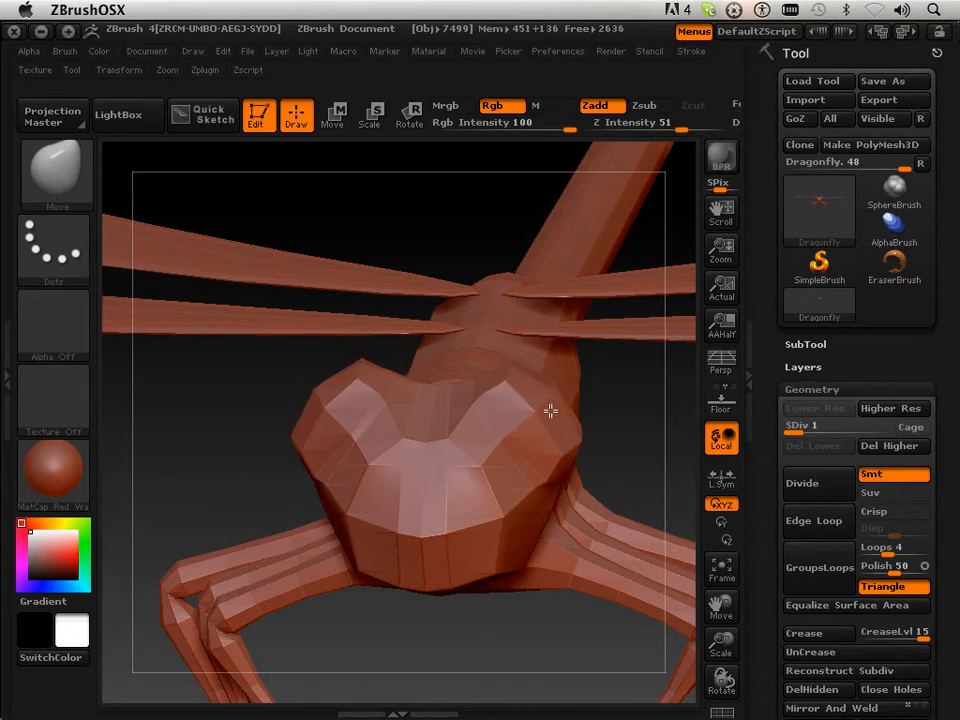
drag(801, 427, 889, 424)
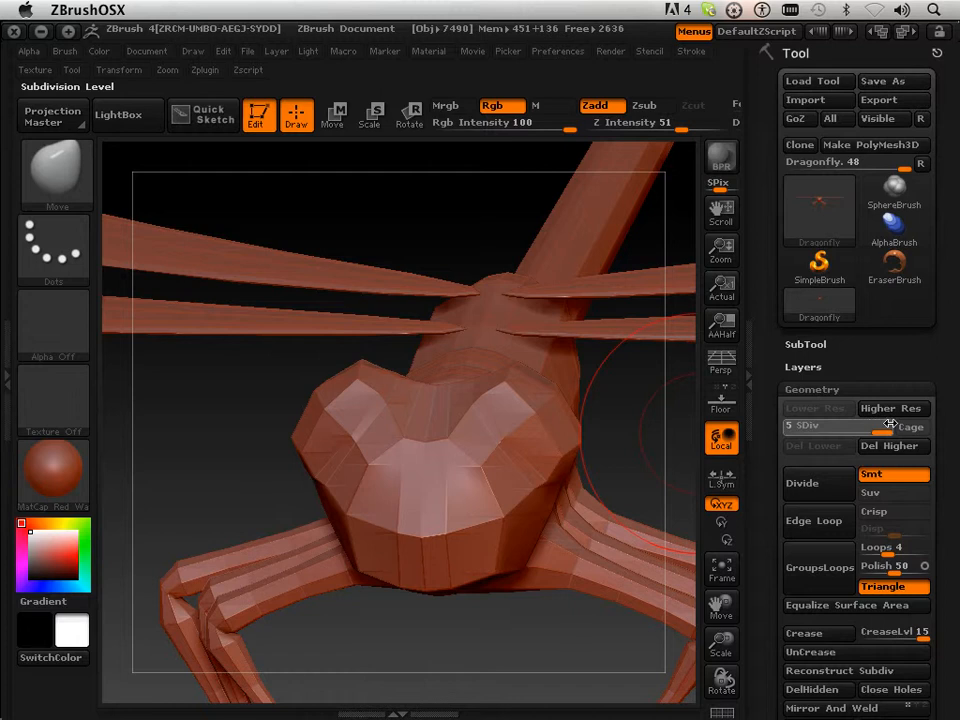
drag(670, 488, 668, 590)
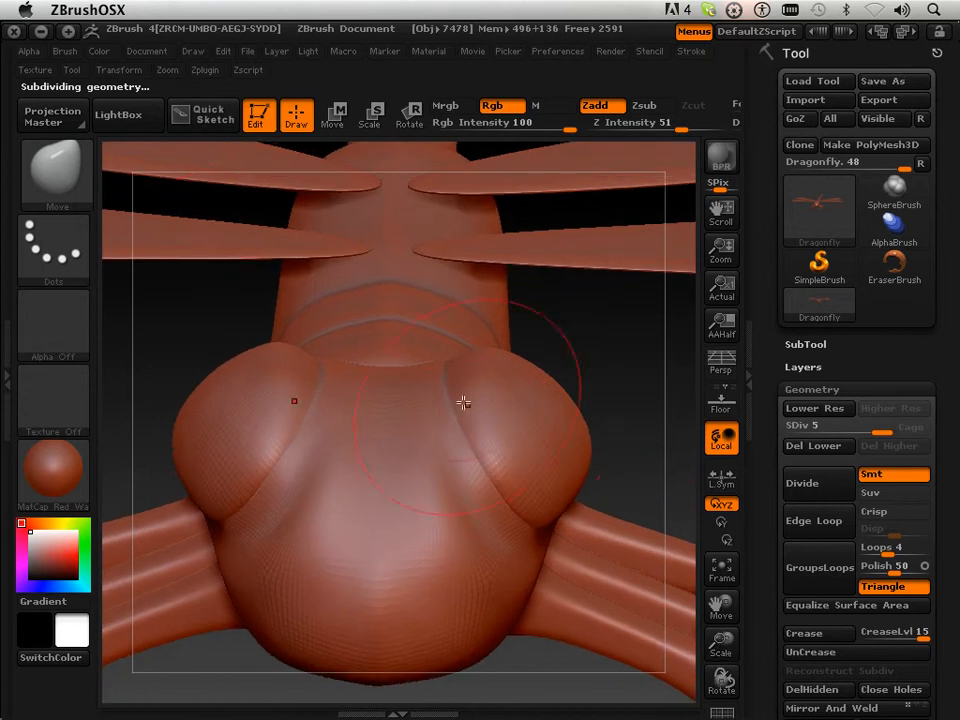
Set up the Standard brush in Zsub mode with LazyMouse turned on.
click(55, 160)
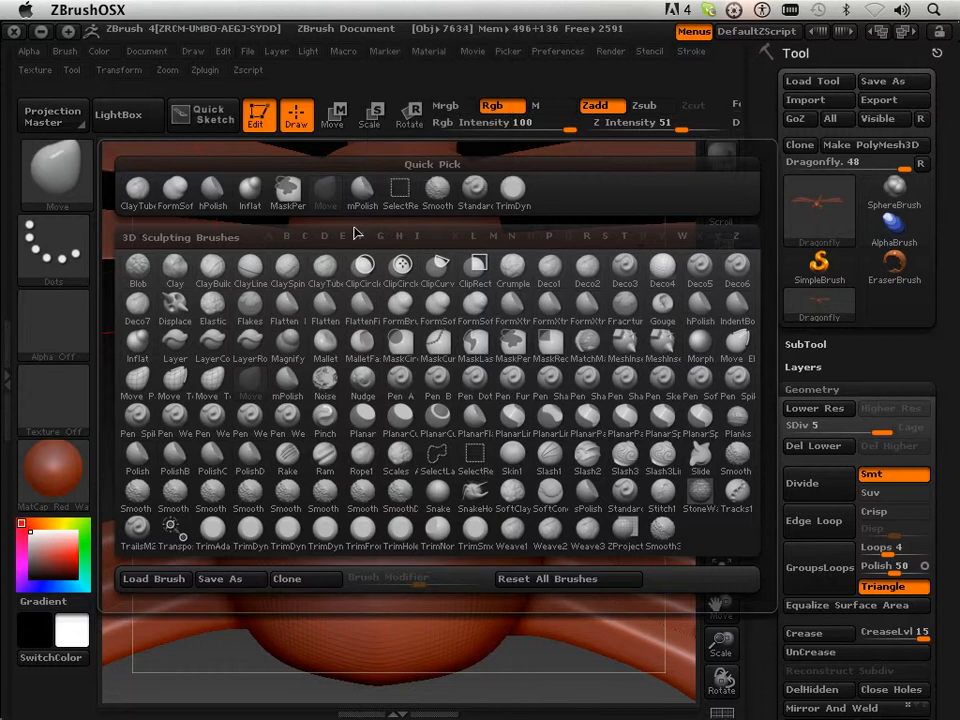
click(474, 197)
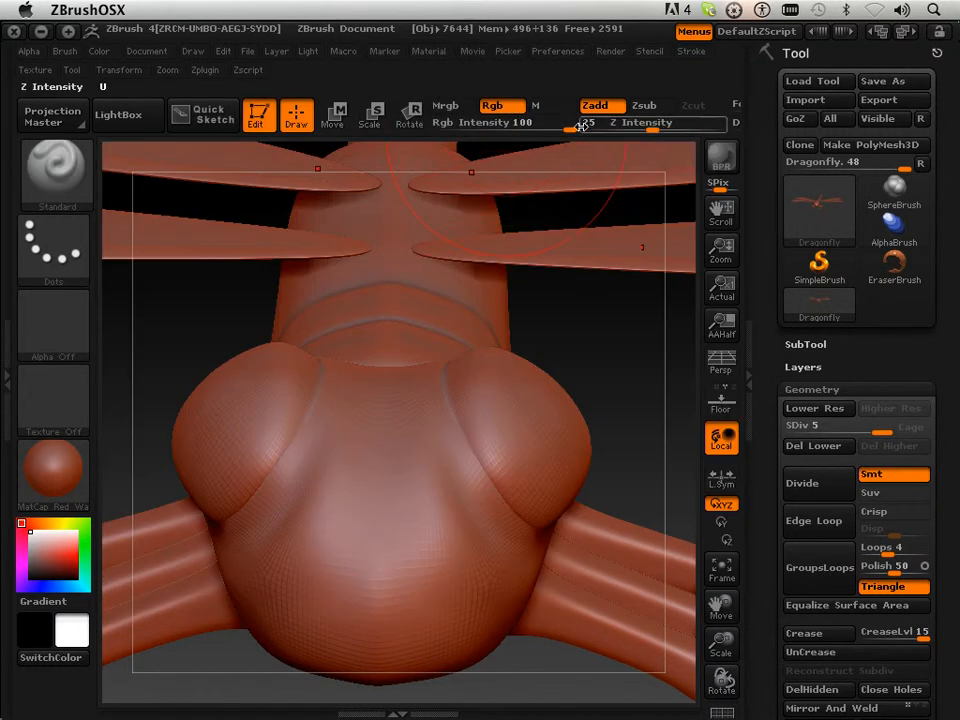
click(641, 107)
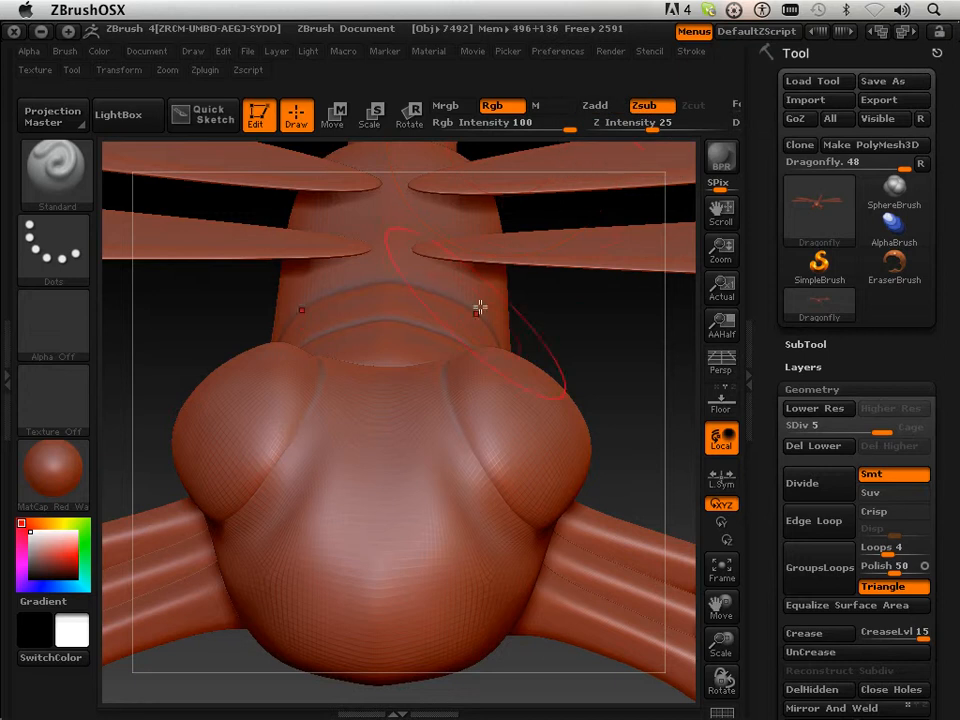
click(690, 52)
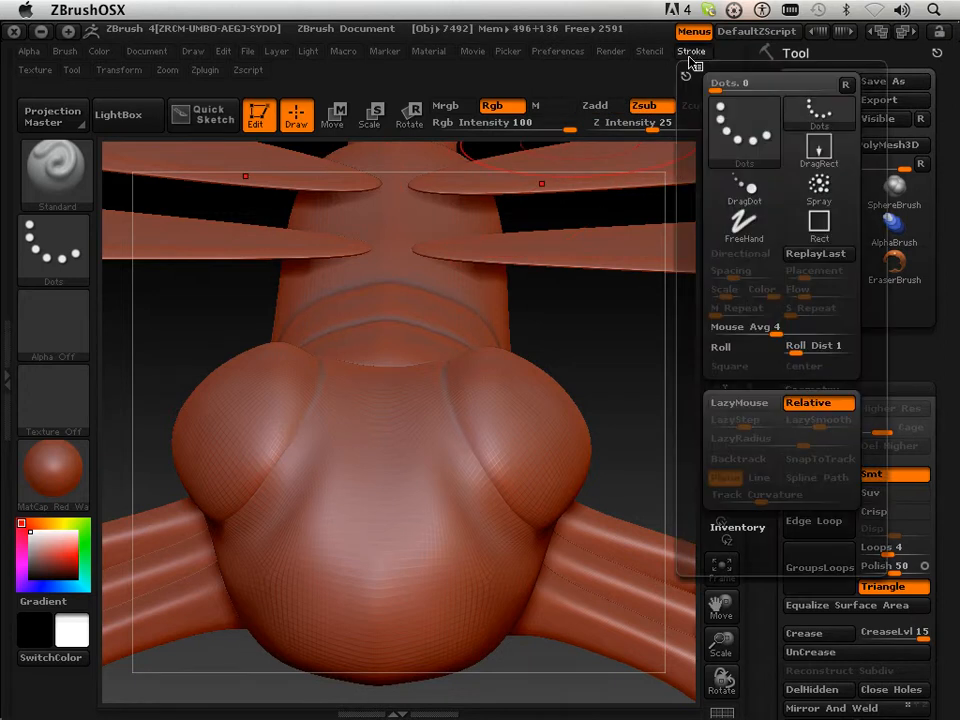
click(725, 404)
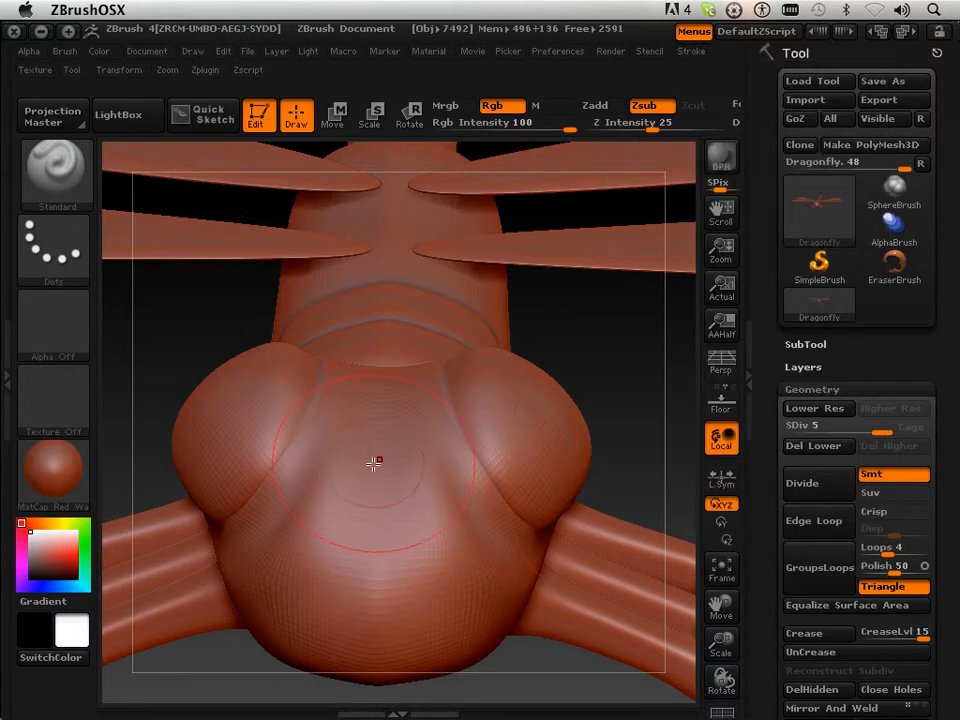
Reduce the brush size and carve grooves across the forehead, along the inner eye edges and around the central face plate.
key(bracketleft)
key(bracketleft)
key(bracketleft)
key(bracketleft)
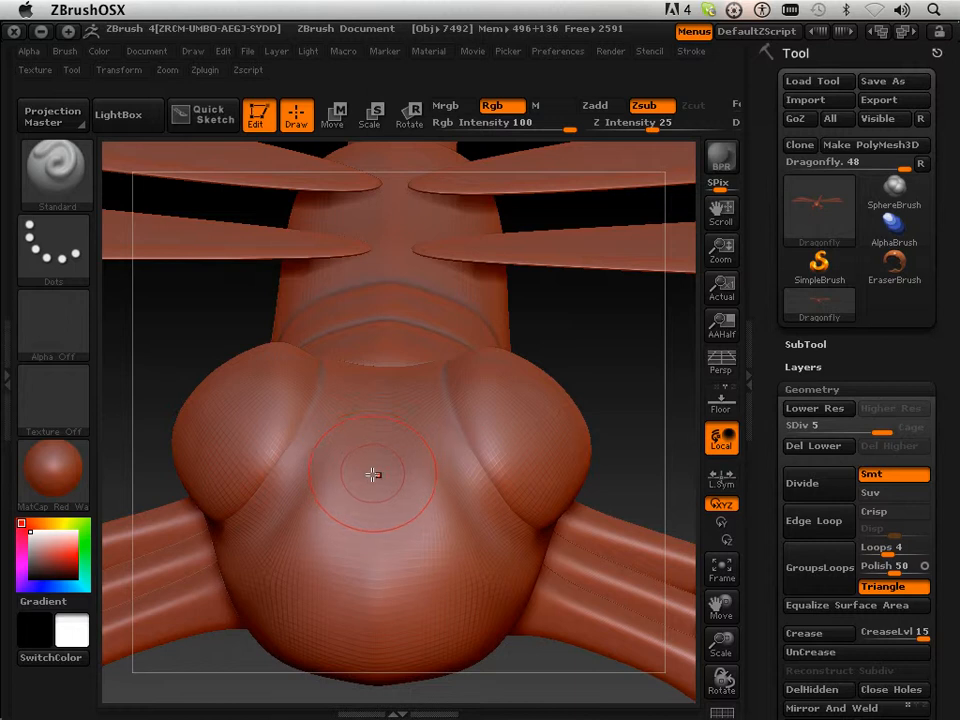
key(bracketleft)
key(bracketleft)
key(bracketleft)
drag(360, 482, 437, 478)
drag(354, 483, 341, 482)
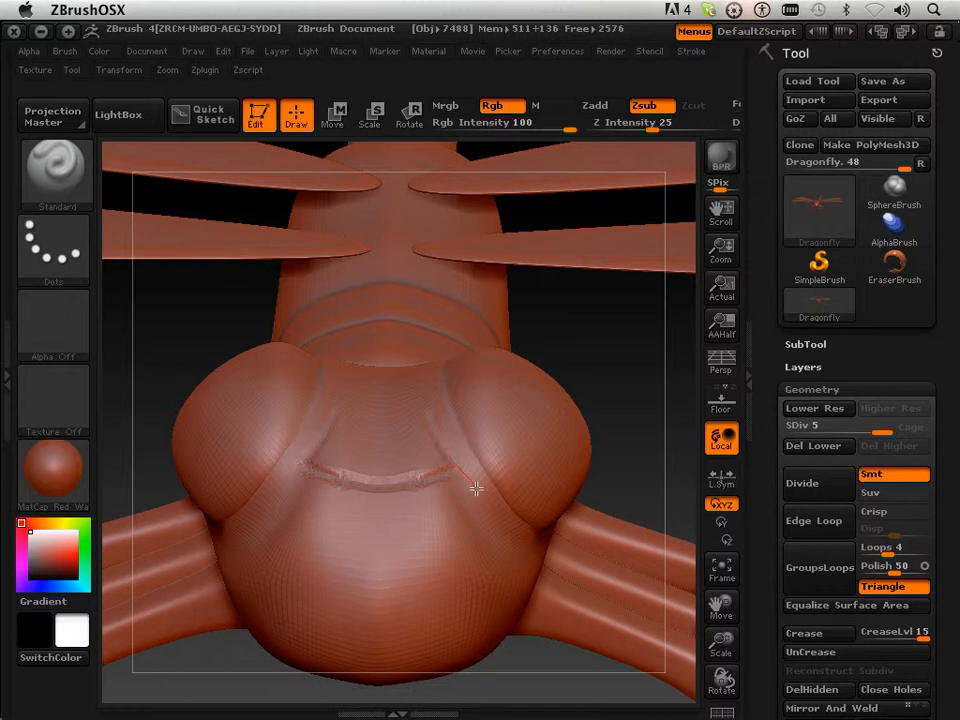
mouse_move(476, 488)
mouse_down()
mouse_move(467, 499)
mouse_move(458, 472)
mouse_move(503, 556)
mouse_up()
mouse_move(465, 614)
mouse_down()
mouse_move(356, 628)
mouse_move(346, 615)
mouse_move(399, 622)
mouse_move(498, 595)
mouse_up()
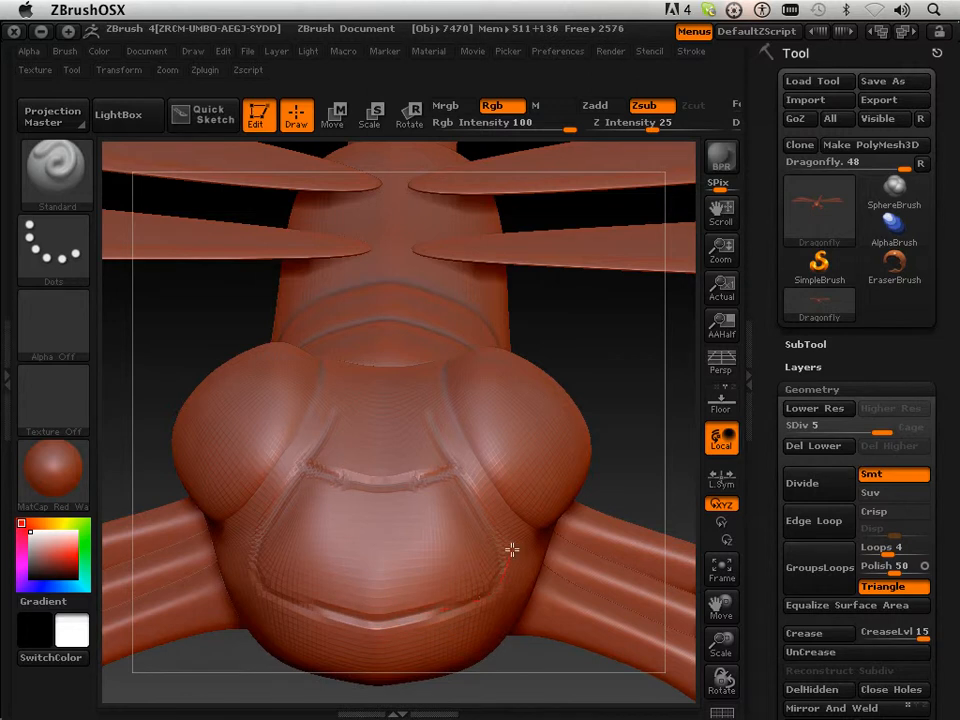
drag(461, 482, 436, 435)
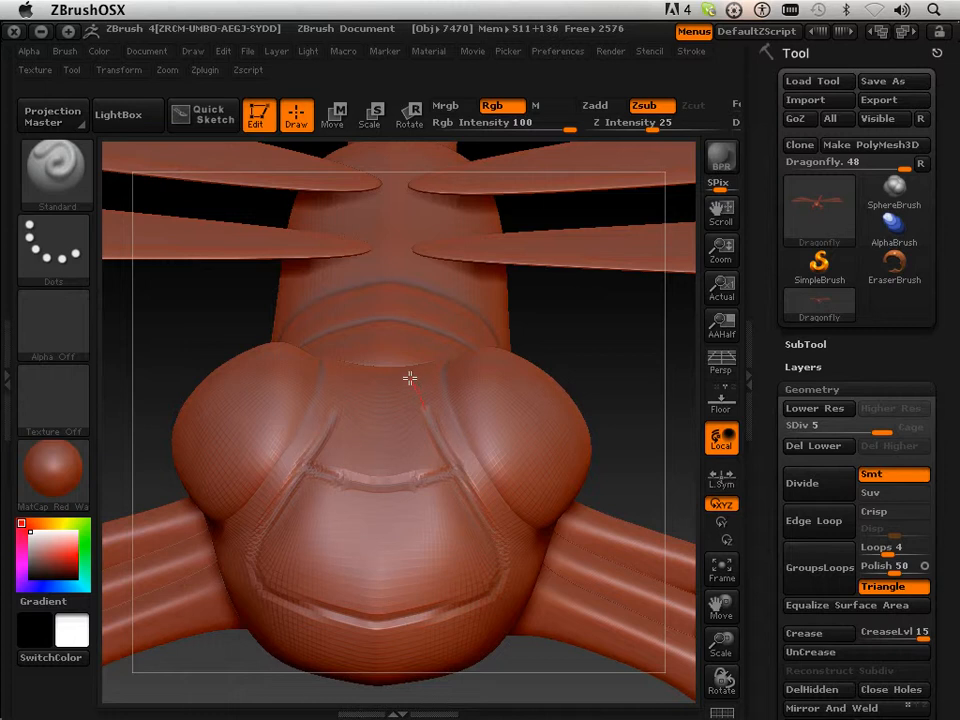
Carve curved grooves outlining two rounded, symmetrical plates on the lower face, extending them up the sides toward the eyes.
drag(630, 432, 728, 455)
drag(723, 606, 714, 590)
drag(631, 456, 553, 430)
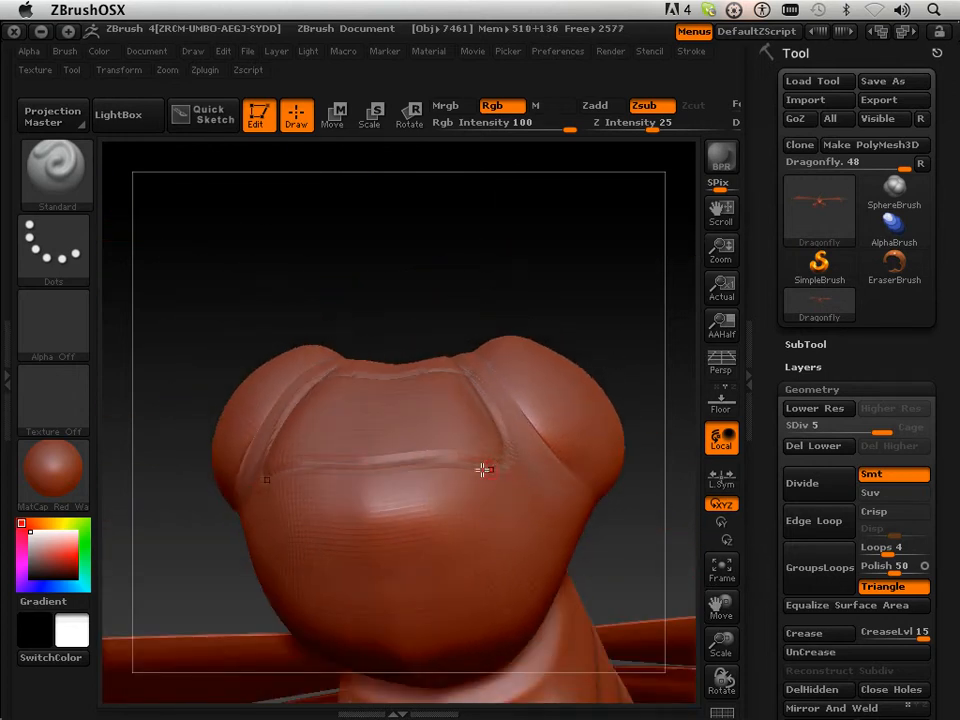
drag(366, 506, 369, 574)
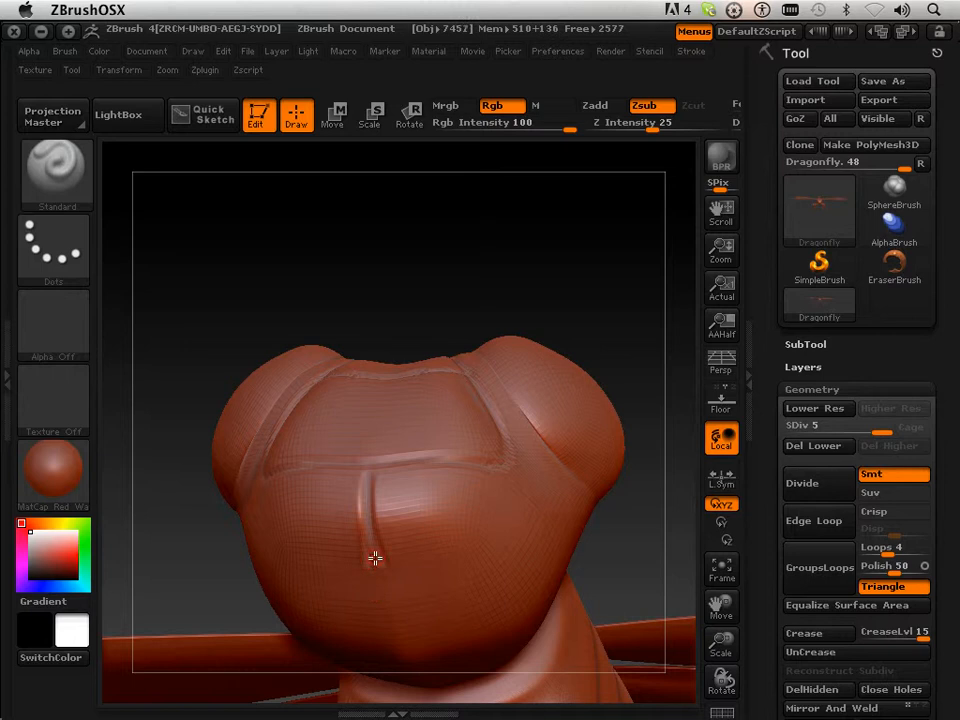
key(ctrl+z)
mouse_move(370, 491)
mouse_down()
mouse_move(360, 505)
mouse_move(379, 544)
mouse_move(429, 571)
mouse_move(507, 581)
mouse_up()
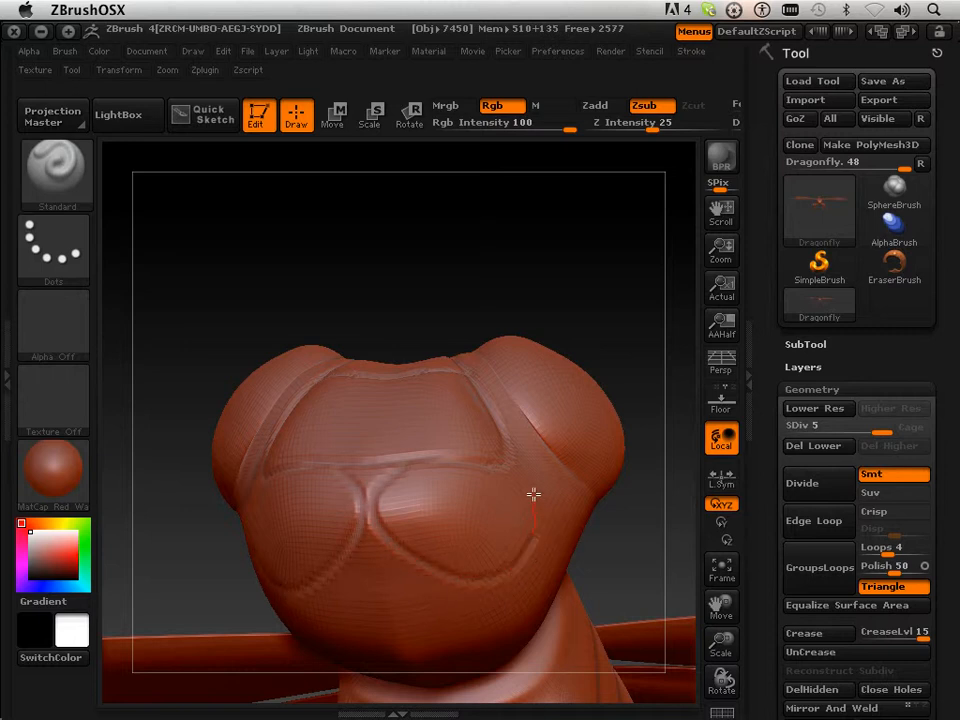
drag(509, 452, 542, 428)
mouse_move(657, 562)
mouse_down()
mouse_move(690, 604)
mouse_move(619, 581)
mouse_move(650, 570)
mouse_up()
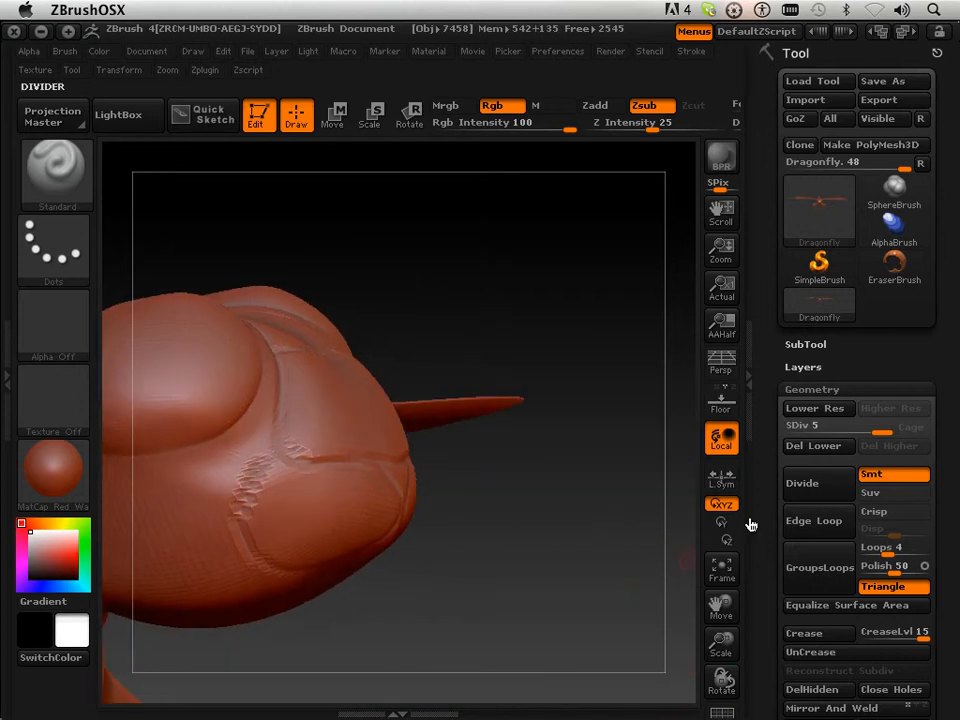
drag(721, 605, 716, 598)
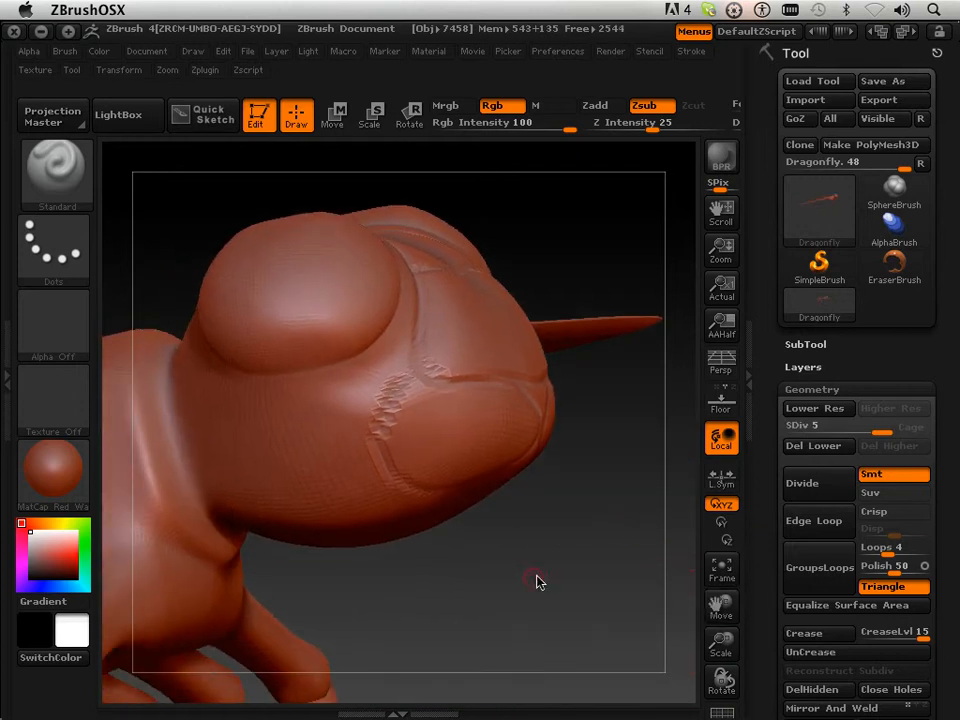
mouse_move(535, 581)
mouse_down()
mouse_move(544, 570)
mouse_move(521, 591)
mouse_move(531, 580)
mouse_up()
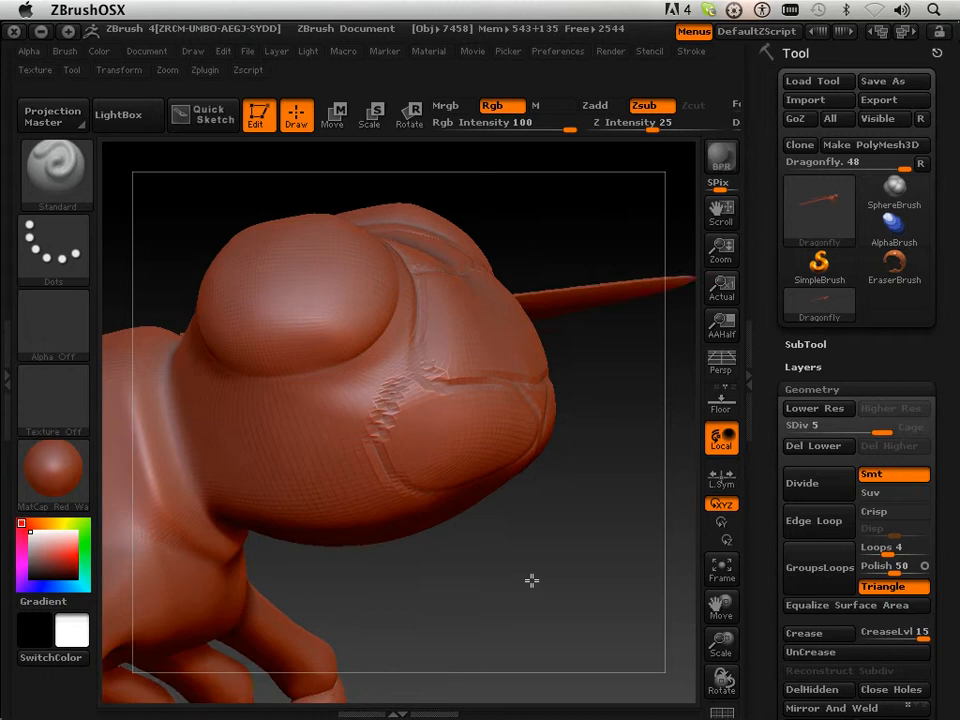
Switch to Firefox to study the head shapes in the dragonfly reference photos, and return to ZBrush.
key(super+Tab)
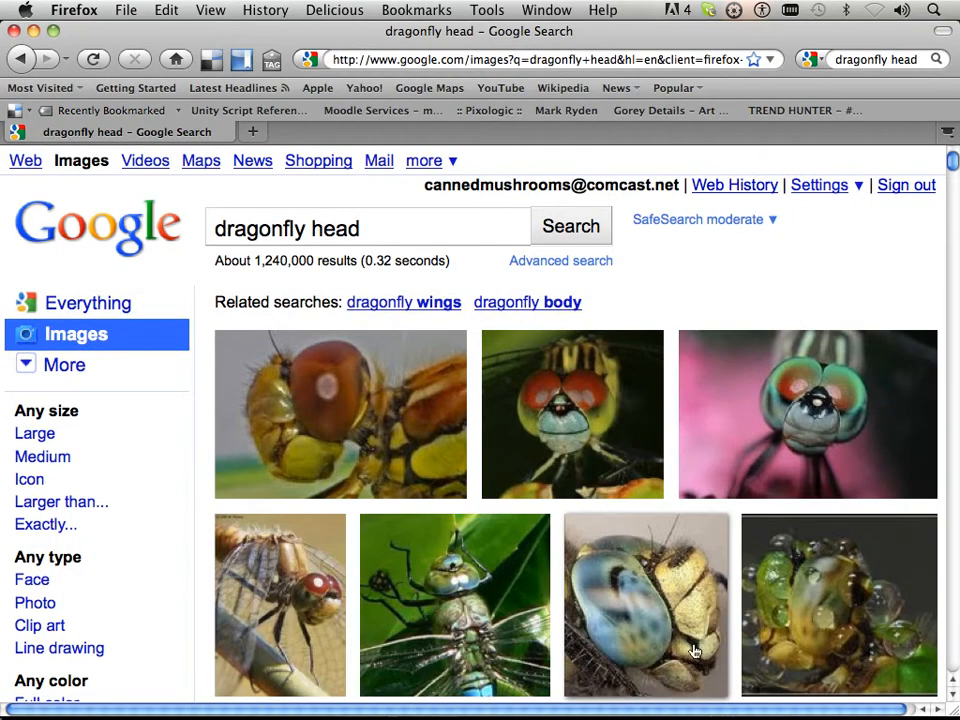
mouse_move(700, 648)
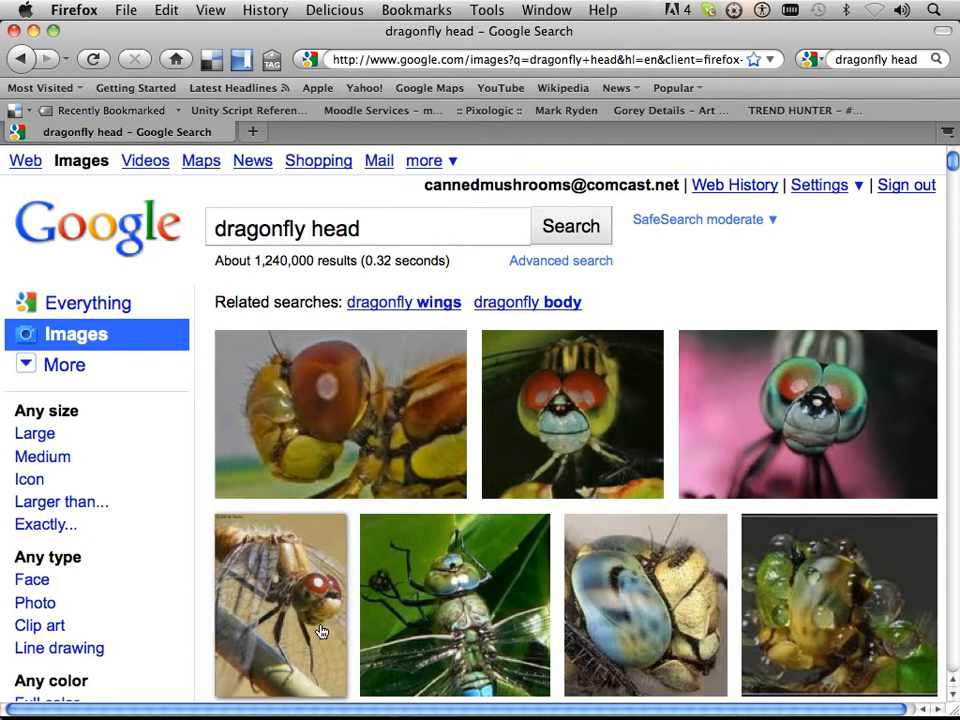
mouse_move(319, 627)
key(super+Tab)
Carve a groove around the back of the head, plus midline grooves along its underside and top.
drag(456, 569, 666, 366)
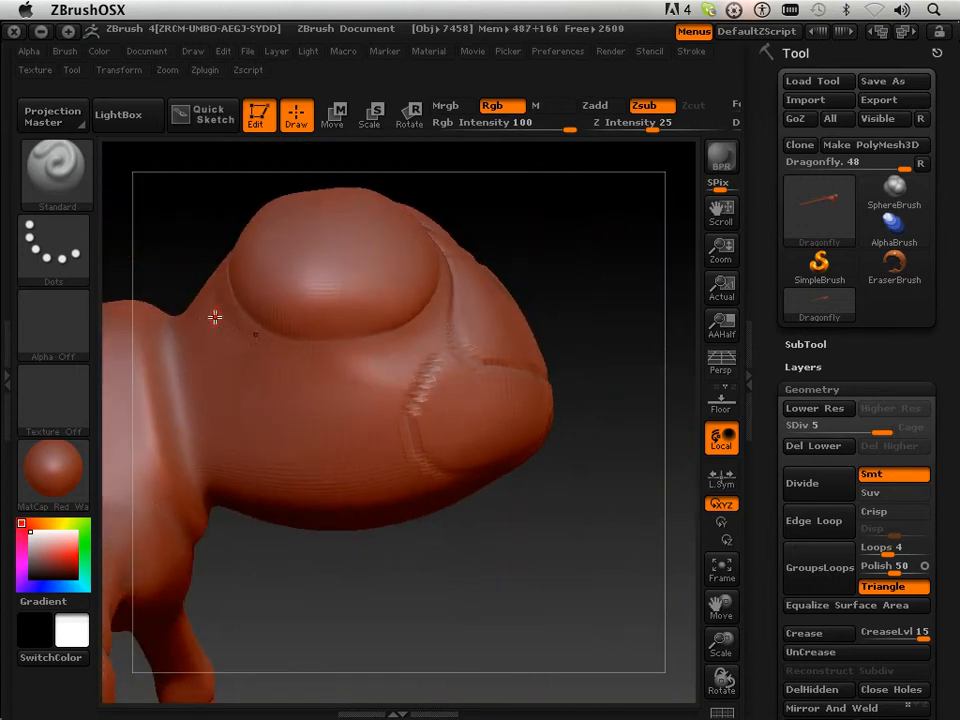
mouse_move(221, 343)
mouse_down()
mouse_move(241, 407)
mouse_move(313, 486)
mouse_move(398, 529)
mouse_move(512, 546)
mouse_move(446, 463)
mouse_move(456, 467)
mouse_move(380, 410)
mouse_up()
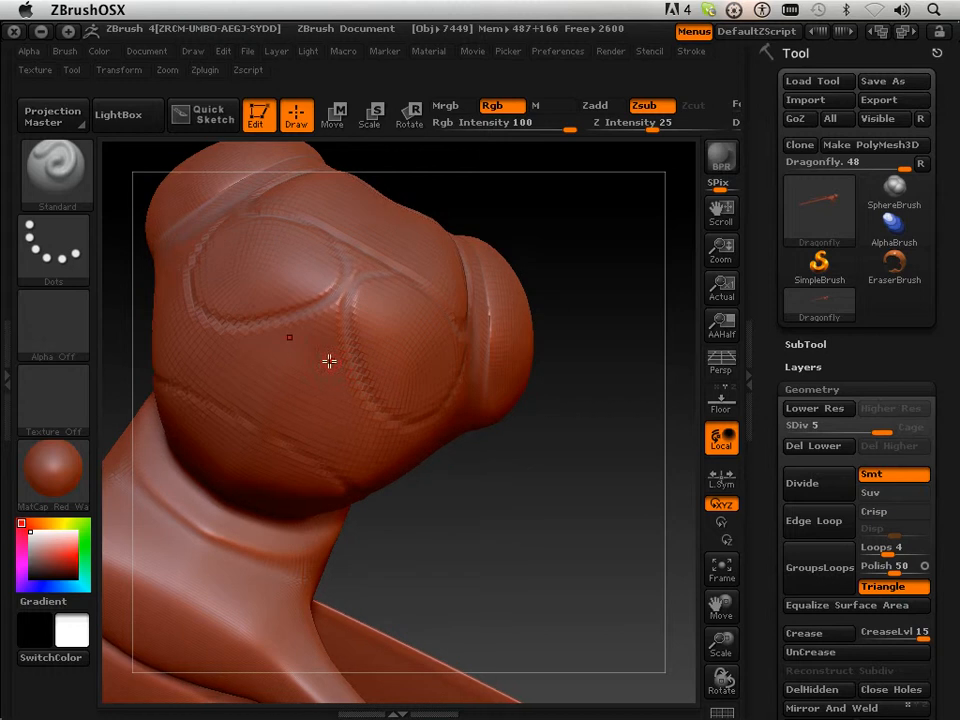
drag(268, 427, 352, 290)
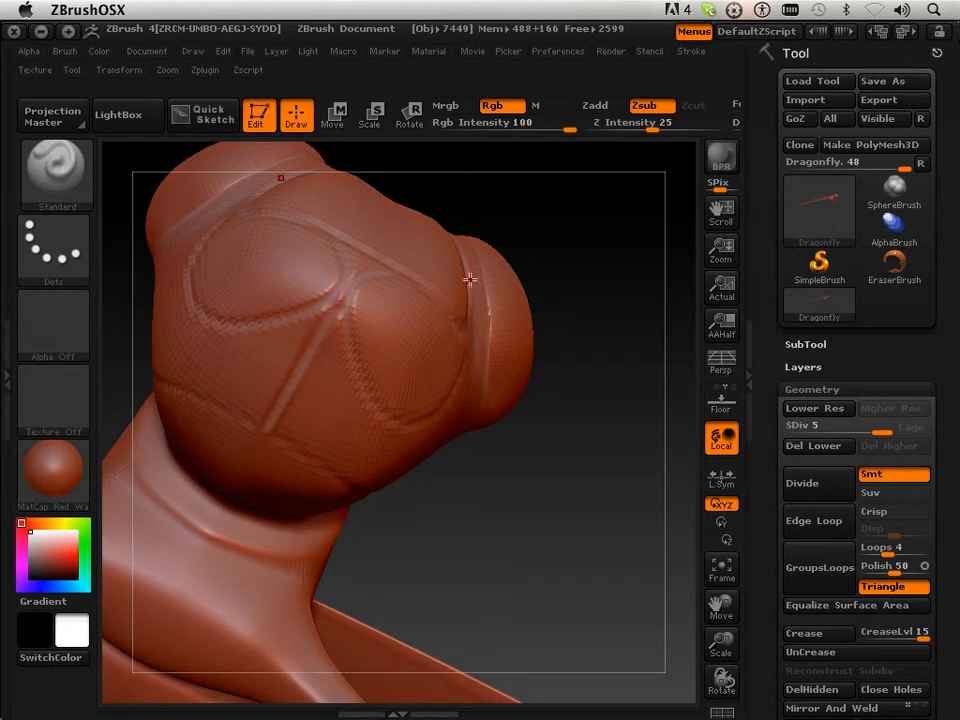
drag(454, 497, 512, 294)
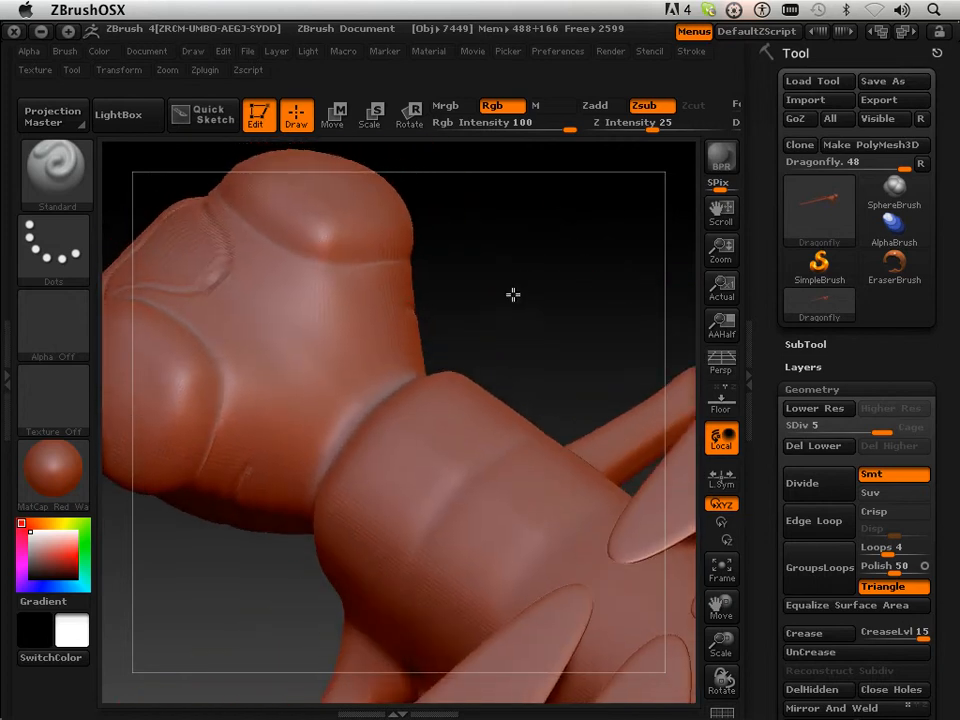
drag(367, 325, 303, 397)
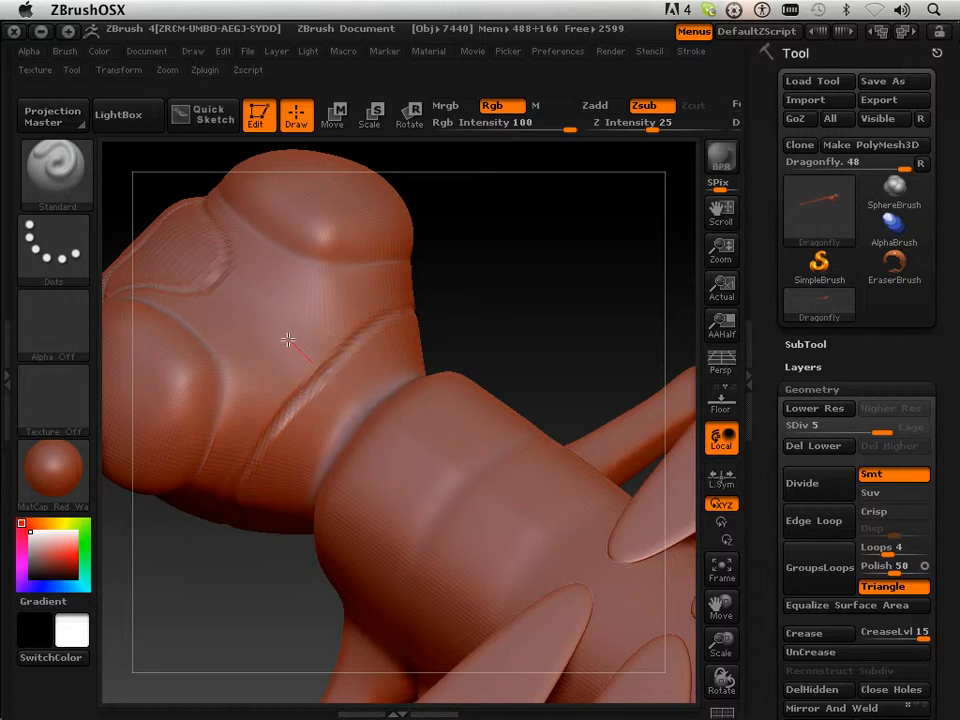
mouse_move(288, 340)
mouse_down()
mouse_move(221, 279)
mouse_move(200, 275)
mouse_up()
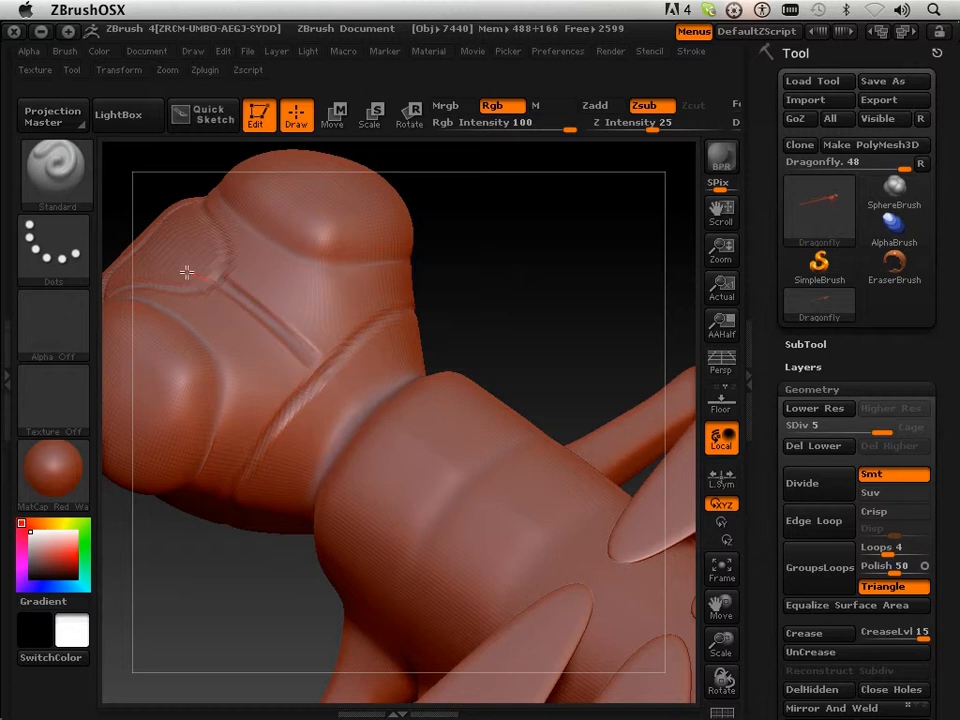
Deepen the crease around the neck where the head meets the thorax.
mouse_move(478, 328)
mouse_down()
mouse_move(542, 298)
mouse_move(611, 283)
mouse_move(499, 292)
mouse_move(555, 407)
mouse_move(611, 426)
mouse_move(611, 396)
mouse_up()
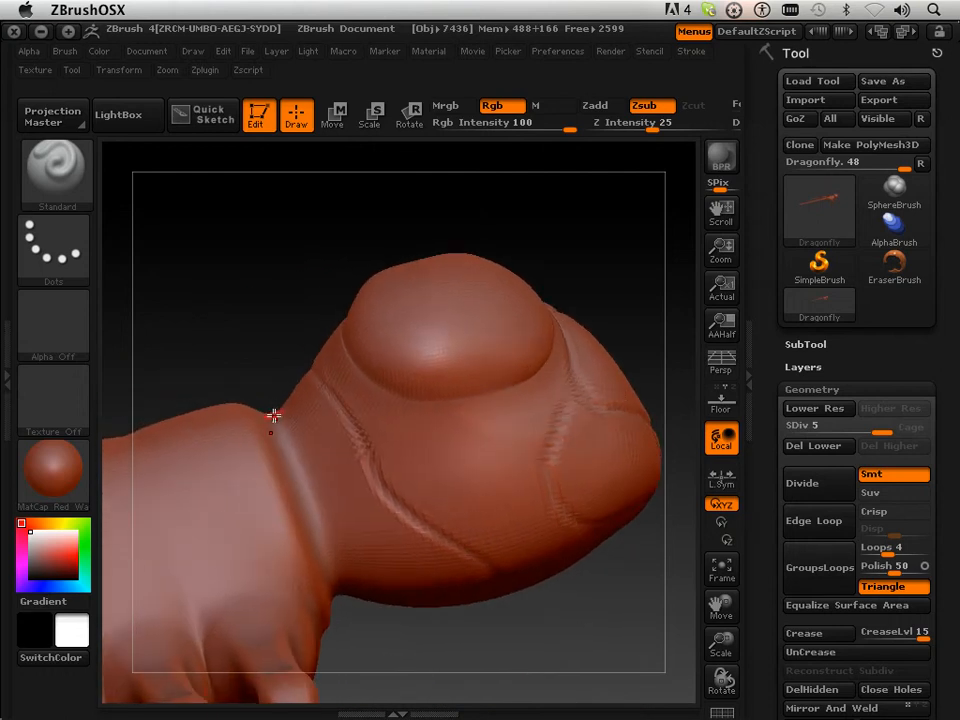
mouse_move(279, 428)
mouse_down()
mouse_move(350, 621)
mouse_move(379, 581)
mouse_move(236, 287)
mouse_move(215, 355)
mouse_up()
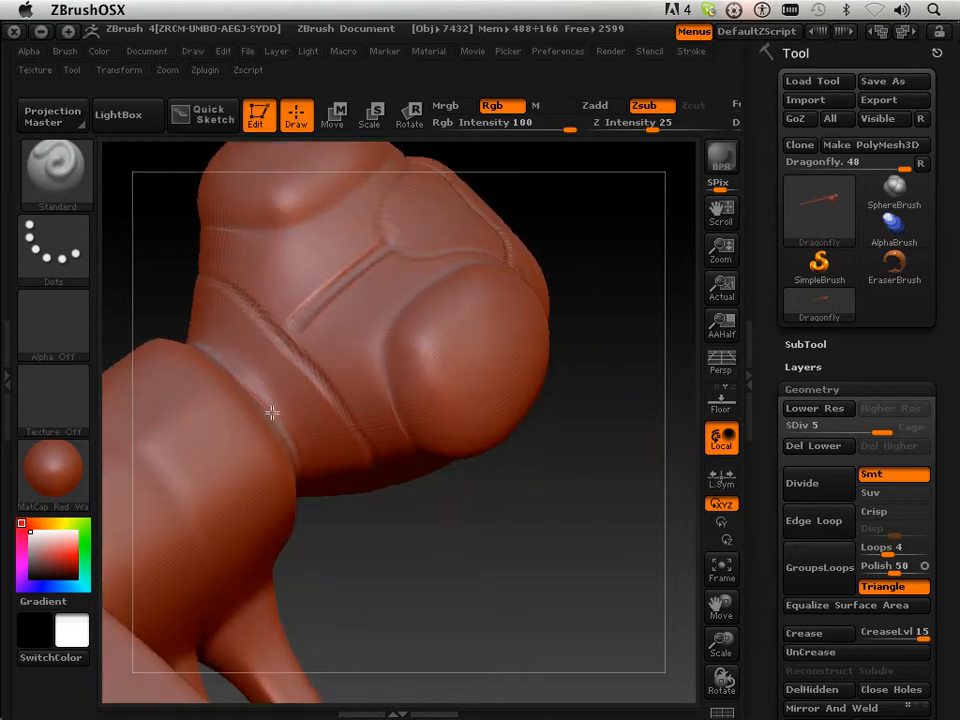
drag(271, 412, 306, 465)
Carve two segment grooves around the thorax, running down its sides to between the leg bases.
mouse_move(399, 571)
mouse_down()
mouse_move(354, 508)
mouse_move(360, 469)
mouse_move(440, 473)
mouse_up()
mouse_move(541, 566)
mouse_down()
mouse_move(521, 508)
mouse_move(525, 531)
mouse_move(565, 524)
mouse_up()
mouse_move(720, 605)
mouse_down()
mouse_move(780, 570)
mouse_move(720, 607)
mouse_move(714, 598)
mouse_move(720, 630)
mouse_move(588, 440)
mouse_move(604, 561)
mouse_move(565, 485)
mouse_up()
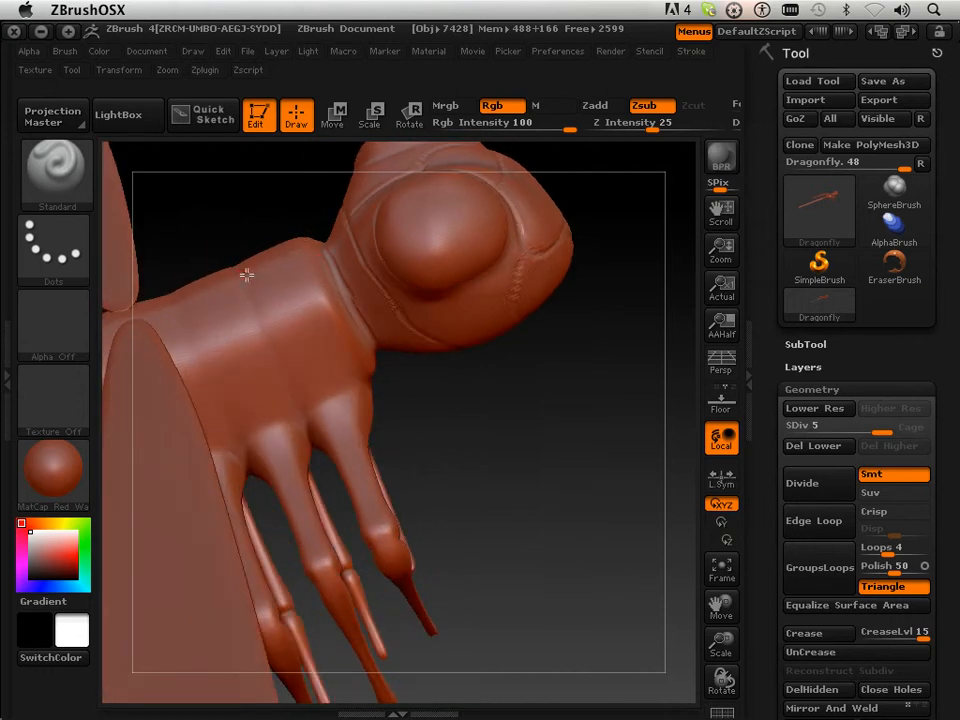
drag(268, 334, 305, 428)
mouse_move(410, 435)
mouse_down()
mouse_move(444, 422)
mouse_move(431, 441)
mouse_move(427, 422)
mouse_move(208, 344)
mouse_move(189, 375)
mouse_move(208, 411)
mouse_move(255, 457)
mouse_up()
drag(480, 440, 328, 354)
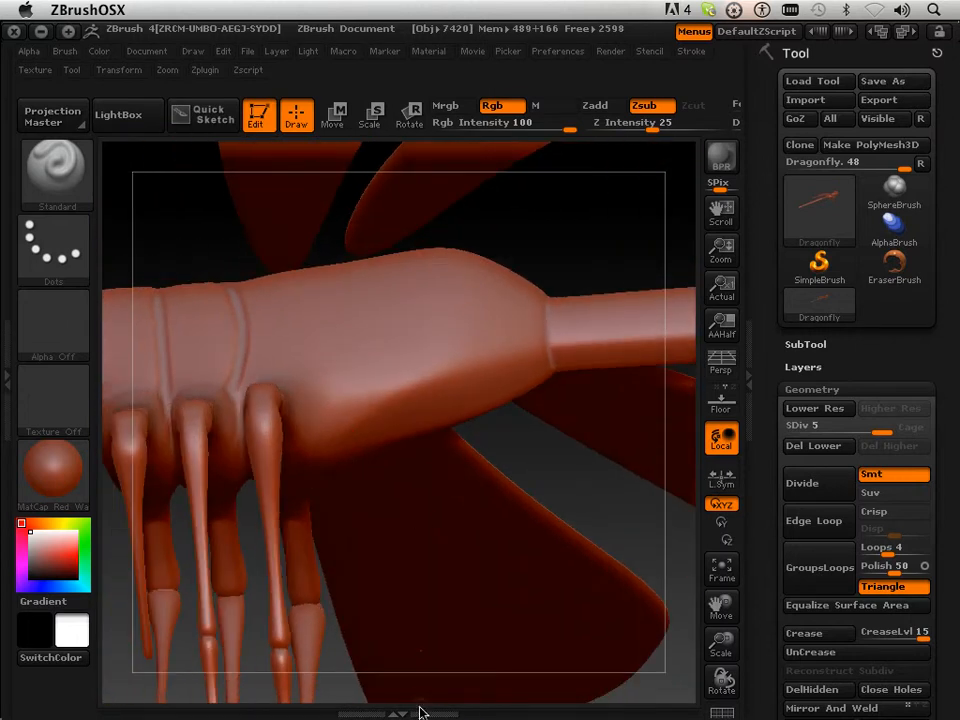
drag(564, 469, 584, 491)
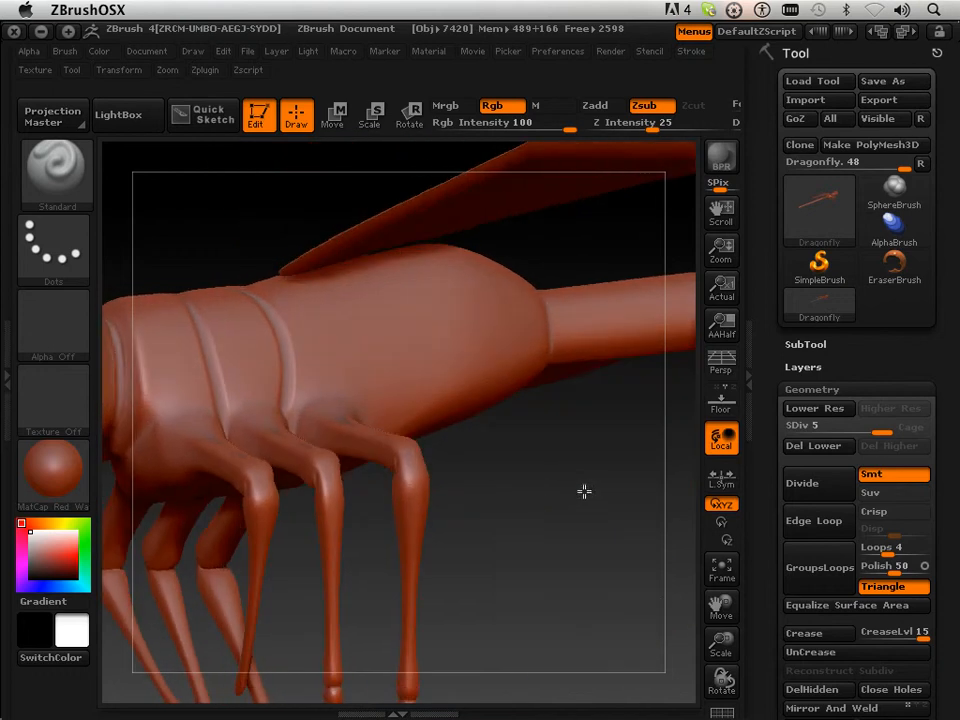
Switch to Firefox and search Google Images for "dragonfly midsection" to find body references.
key(super+Tab)
mouse_move(500, 403)
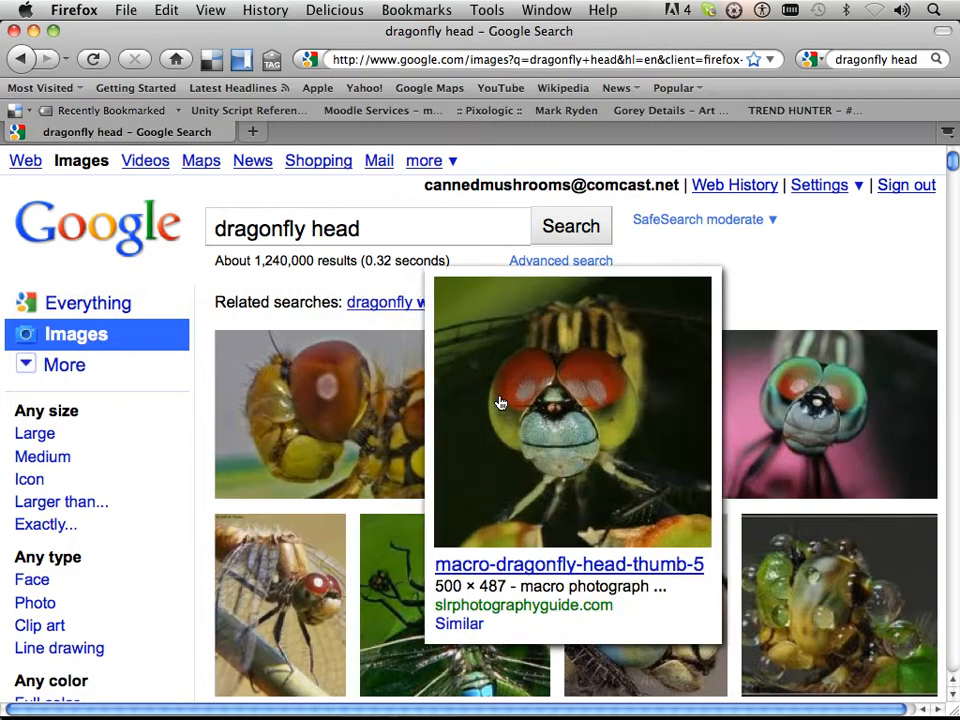
drag(370, 226, 315, 232)
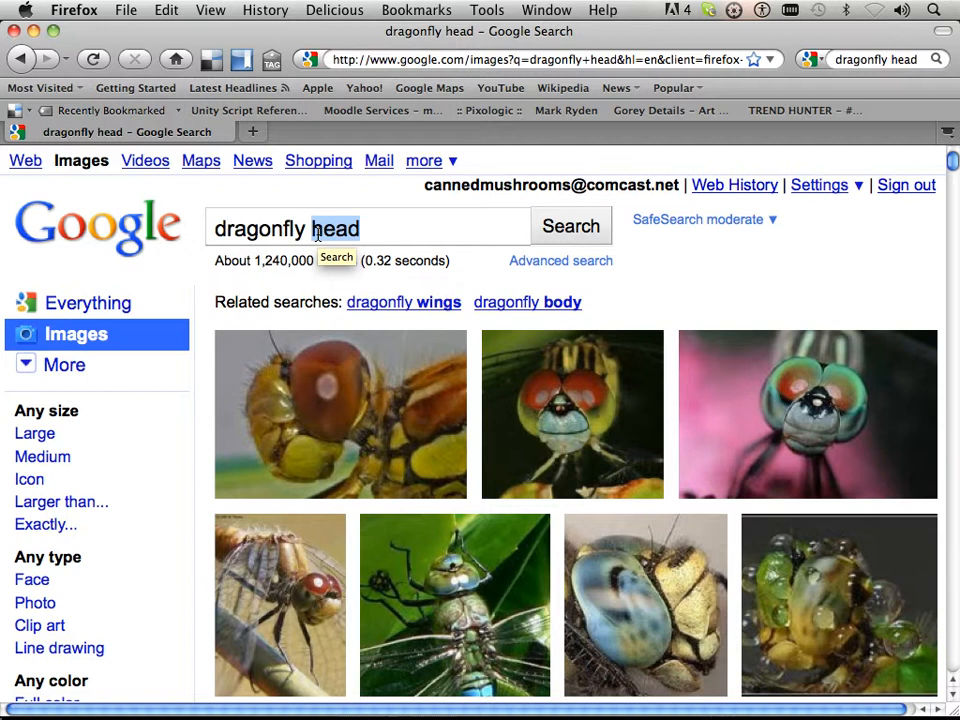
text(mi)
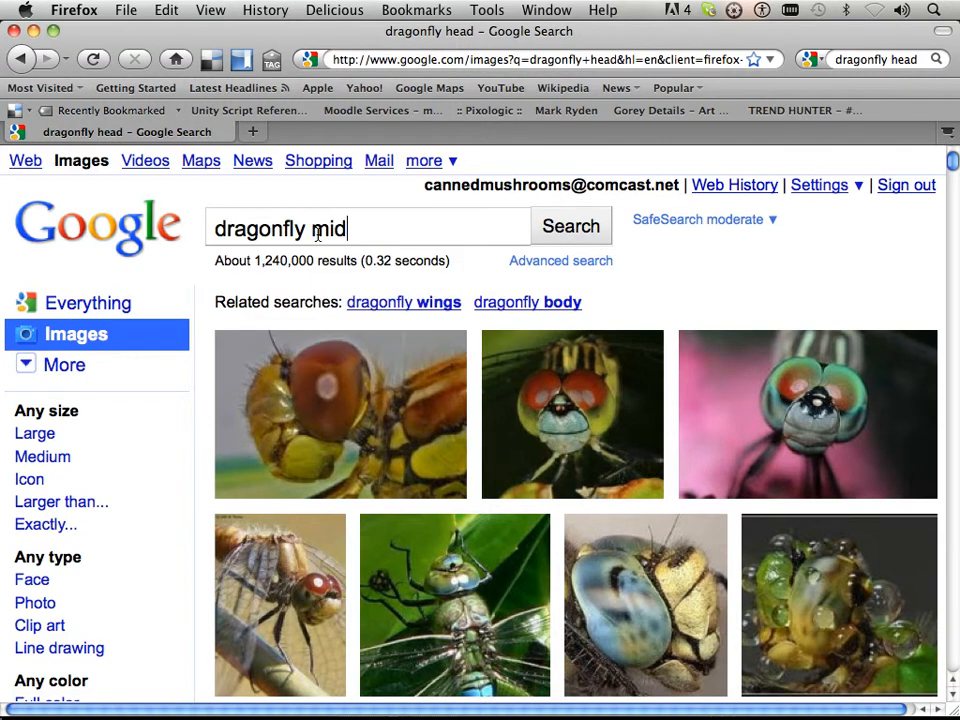
text(dsectio)
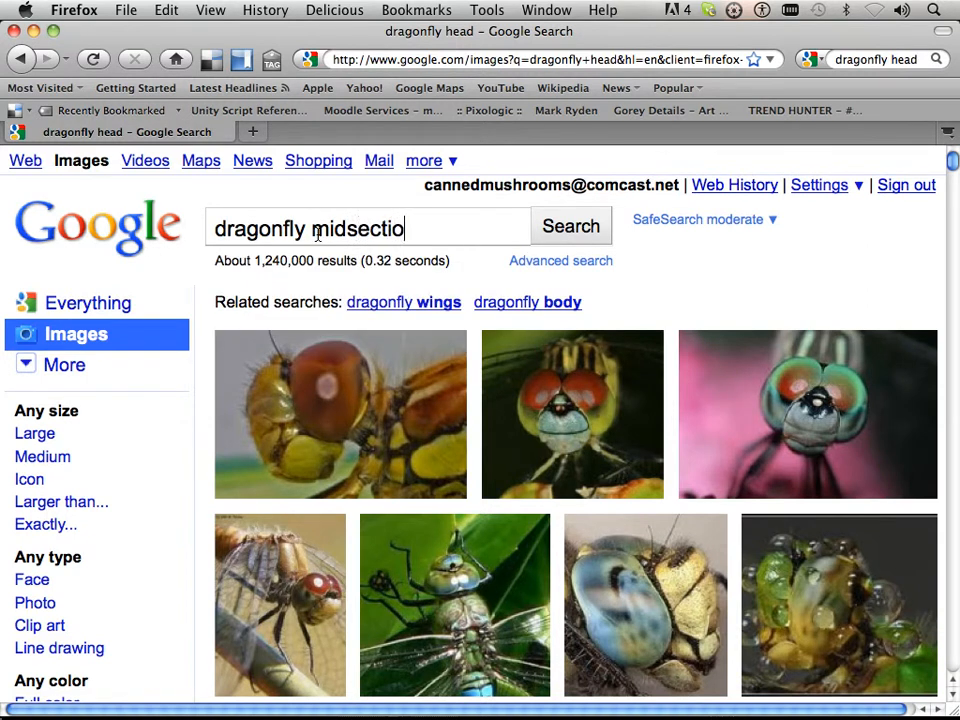
text(n)
key(Return)
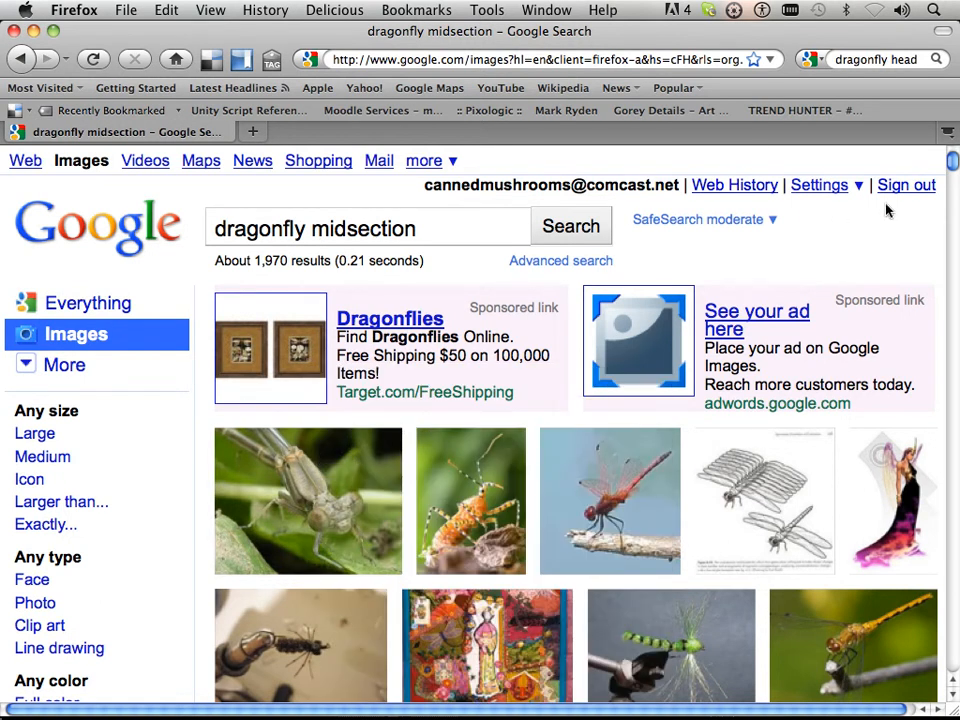
mouse_move(953, 162)
mouse_down()
mouse_move(954, 172)
mouse_move(955, 160)
mouse_up()
Search Google Images for "dragonfly anatomy".
drag(428, 231, 314, 228)
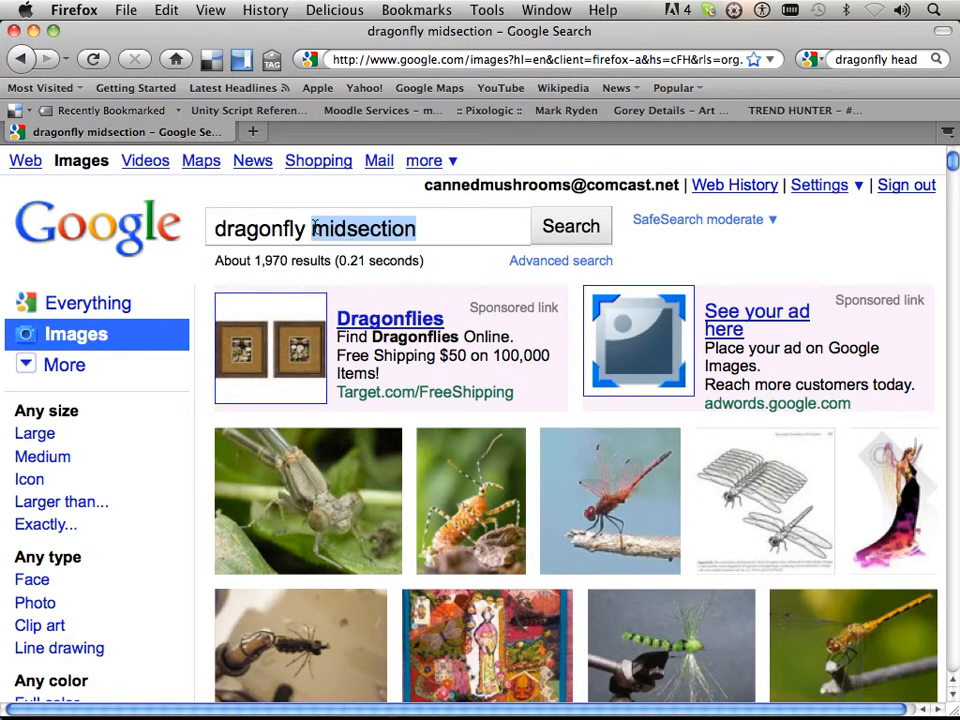
text(ana)
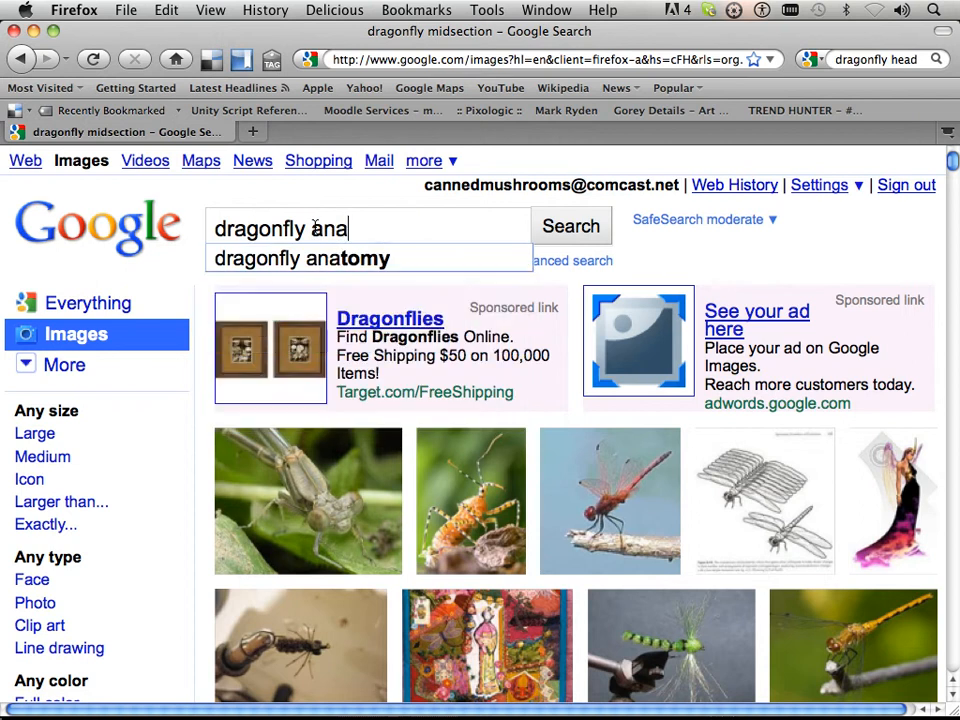
text(tomy)
key(Return)
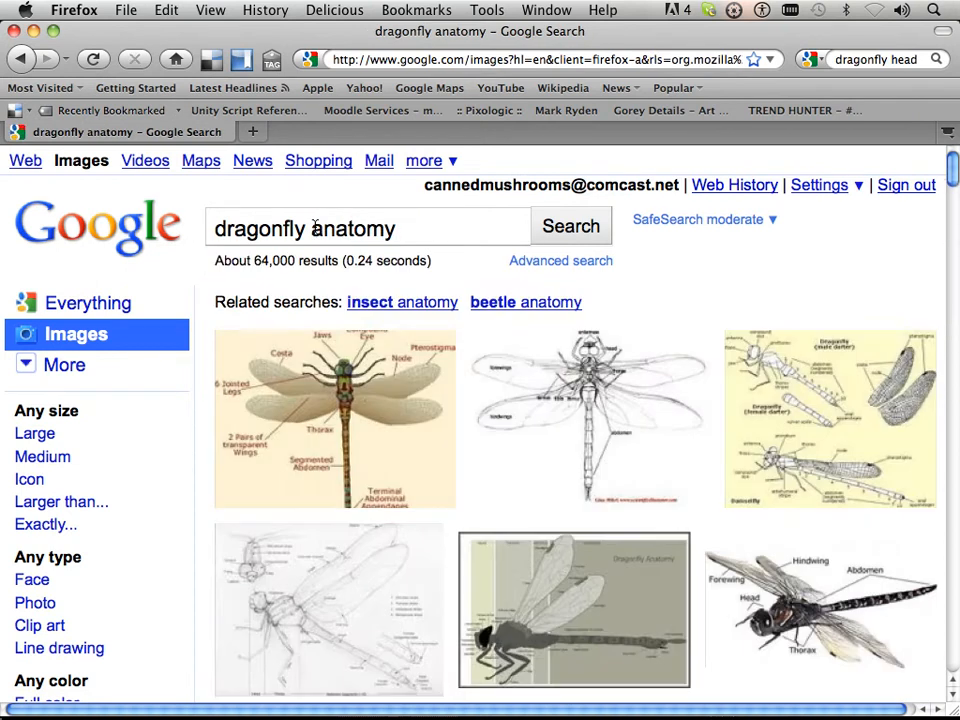
Search Google Images for "dragonfly thorax" and open the close-up side photo of the dark, yellow-patterned dragonfly.
mouse_move(323, 444)
drag(397, 232, 317, 231)
text(t)
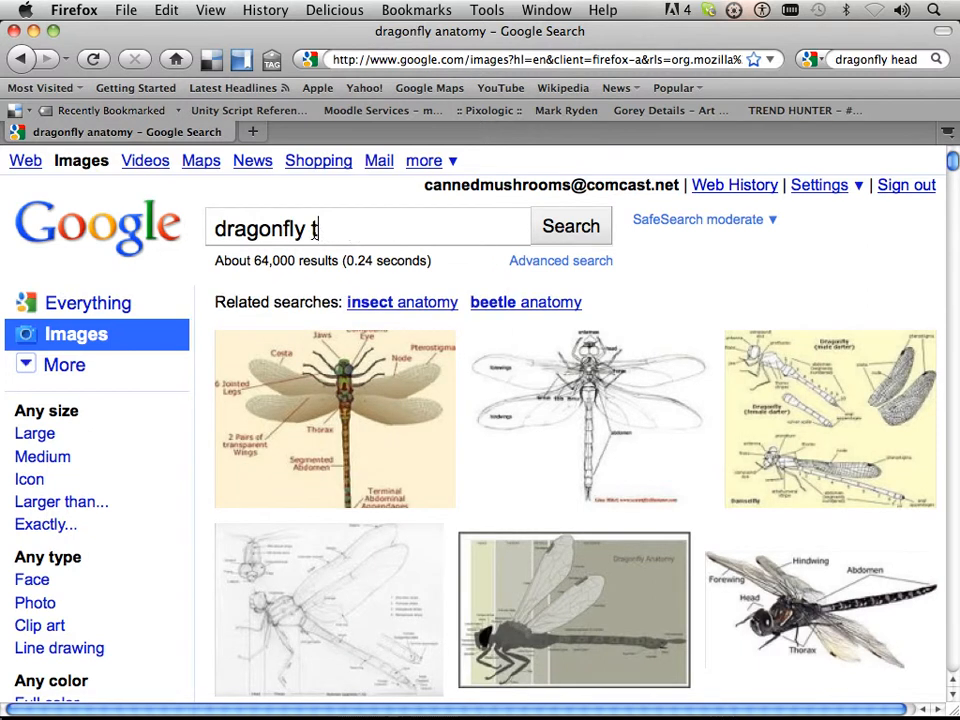
text(horx)
key(Return)
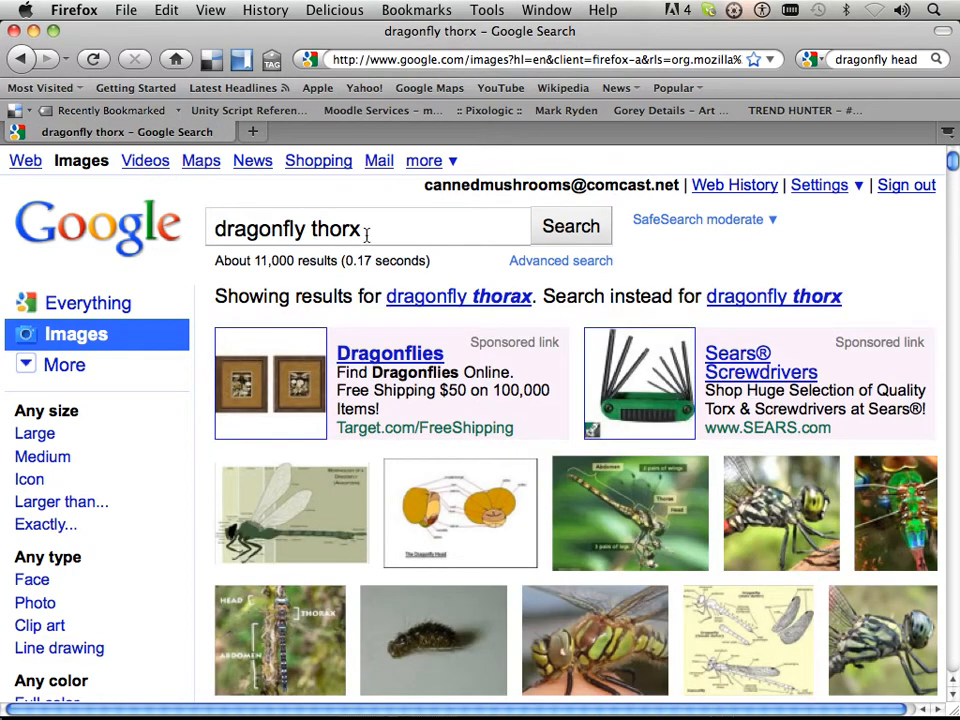
click(449, 296)
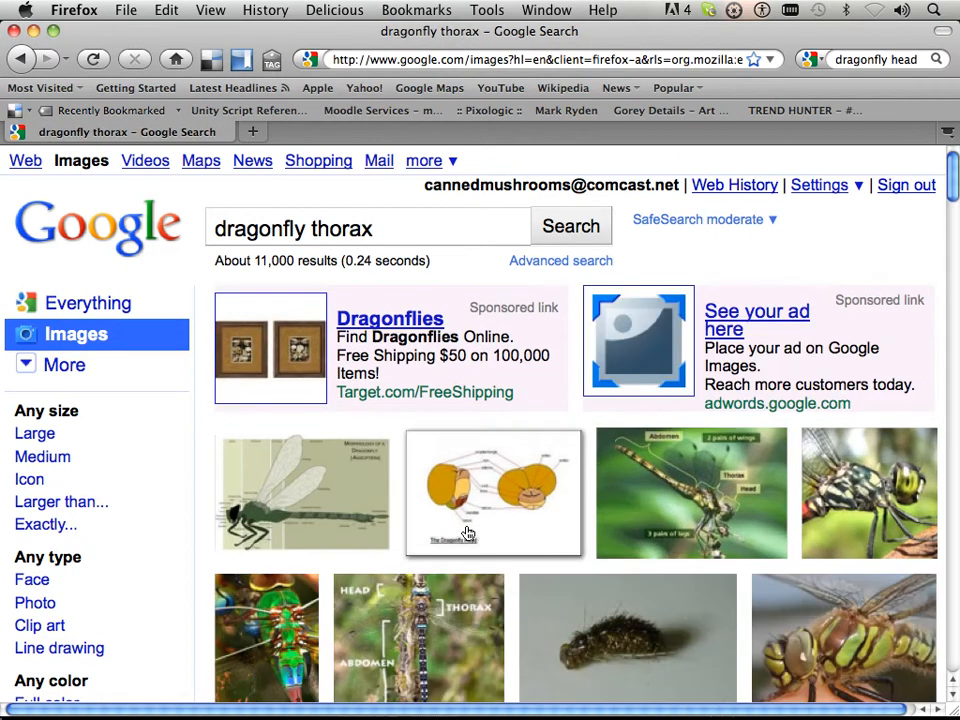
mouse_move(452, 523)
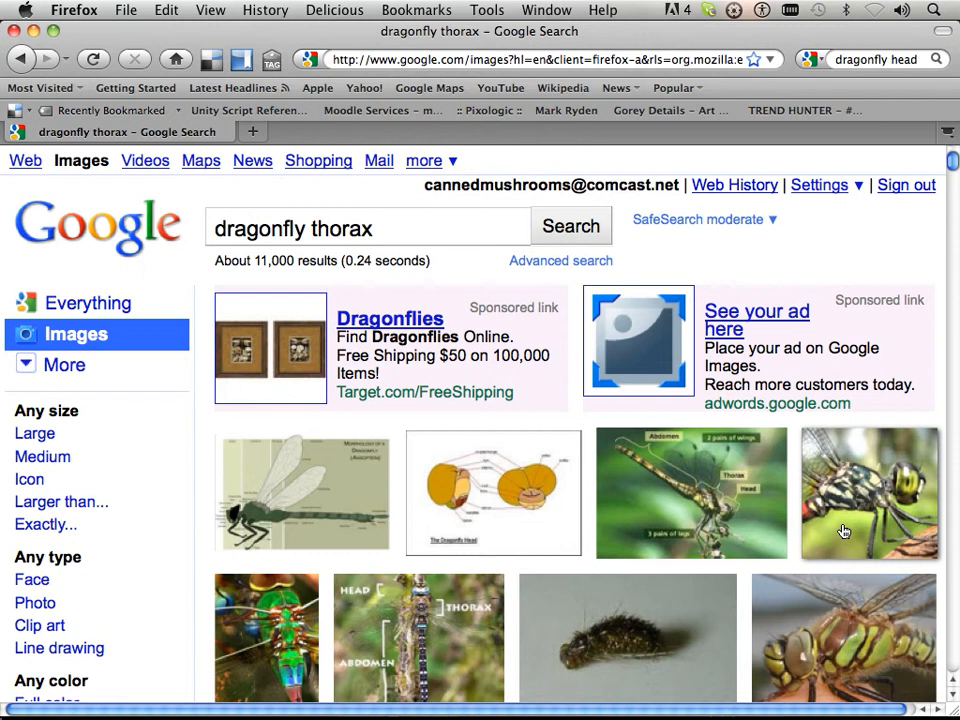
mouse_move(847, 518)
click(790, 463)
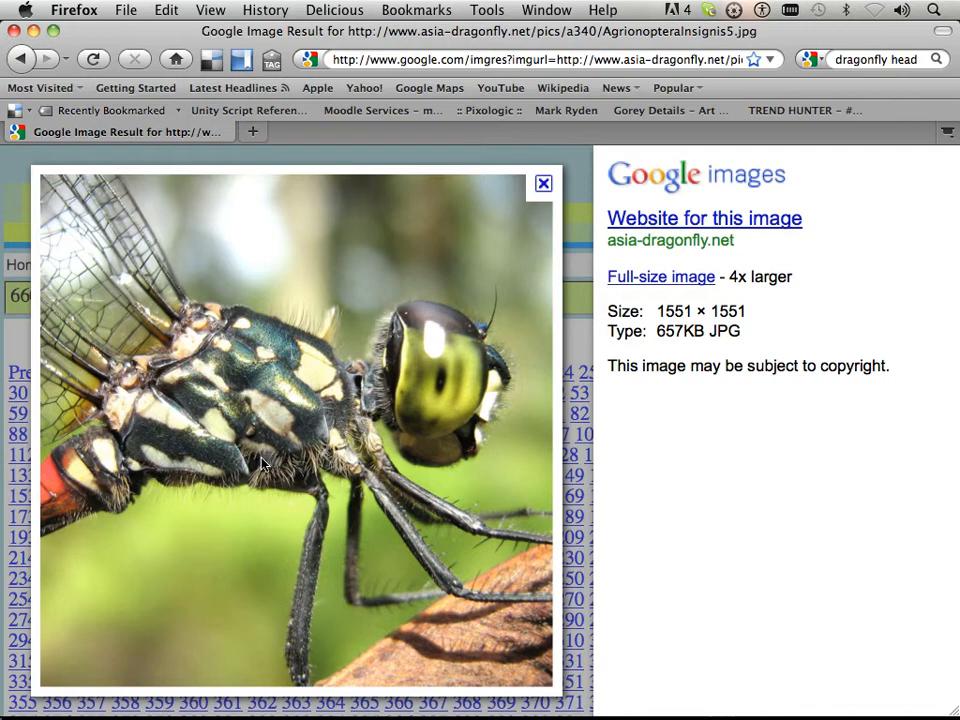
Switch back to ZBrush and carve a slanted groove up the side of the thorax behind the rear leg.
key(super+Tab)
drag(470, 557, 433, 397)
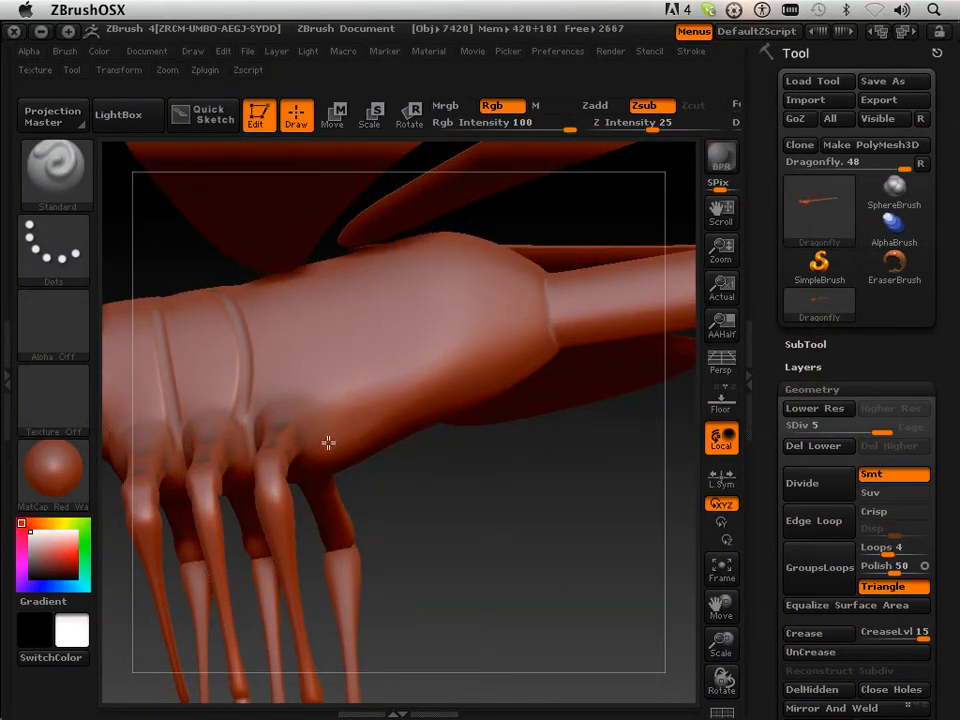
mouse_move(328, 442)
mouse_down()
mouse_move(369, 274)
mouse_move(400, 245)
mouse_up()
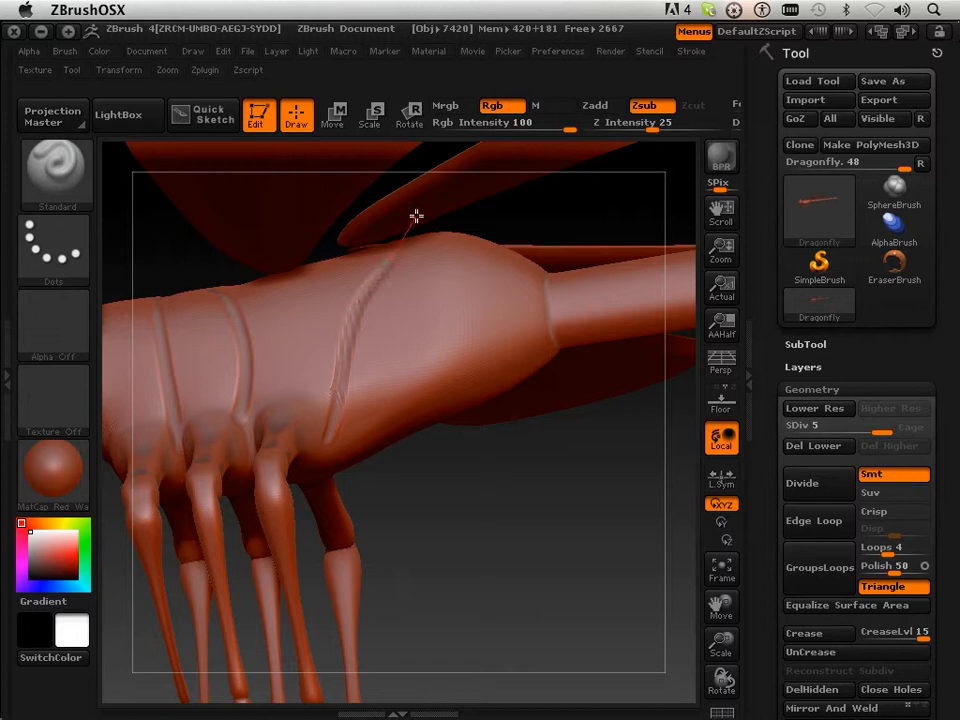
Hide the wings so that only the body and legs stay visible.
mouse_move(480, 463)
mouse_down()
mouse_move(469, 591)
mouse_move(512, 561)
mouse_move(485, 455)
mouse_up()
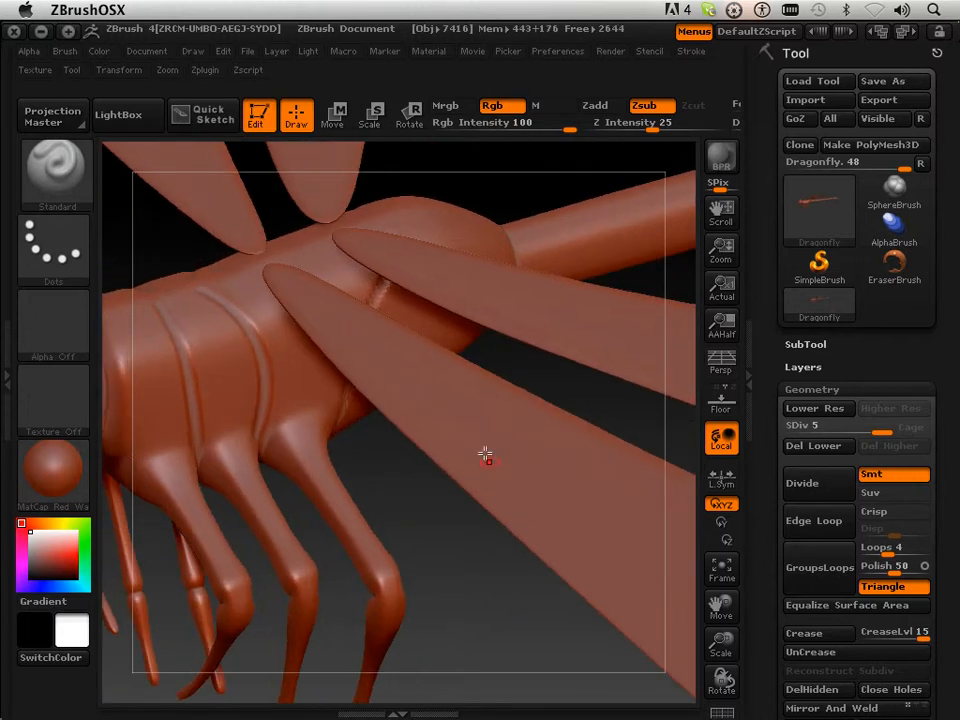
key(ctrl+shift)
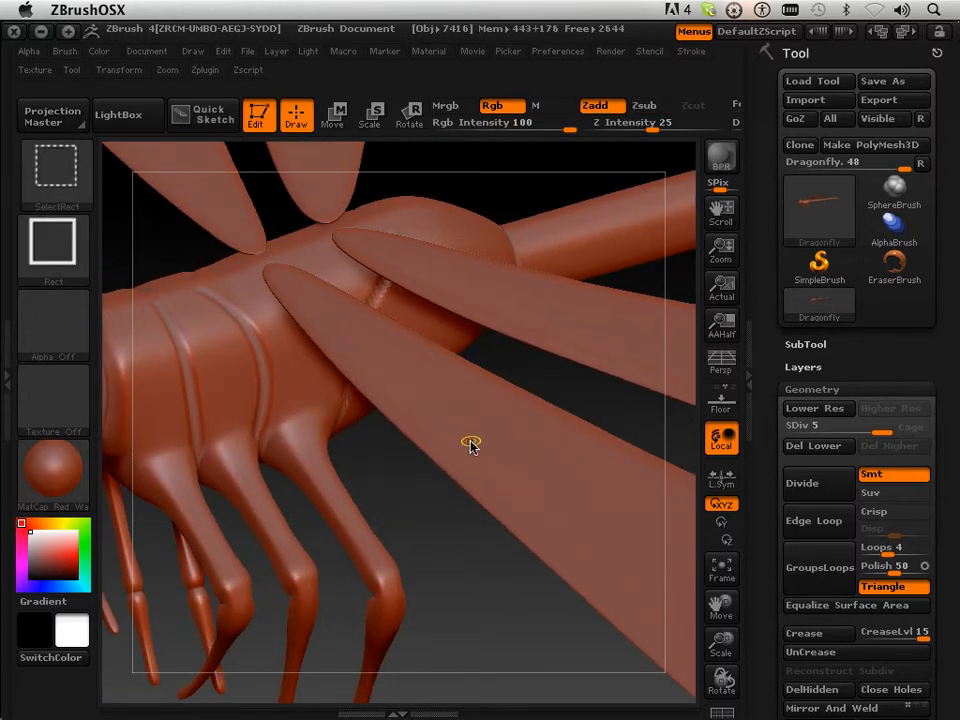
ctrl+shift+click(476, 443)
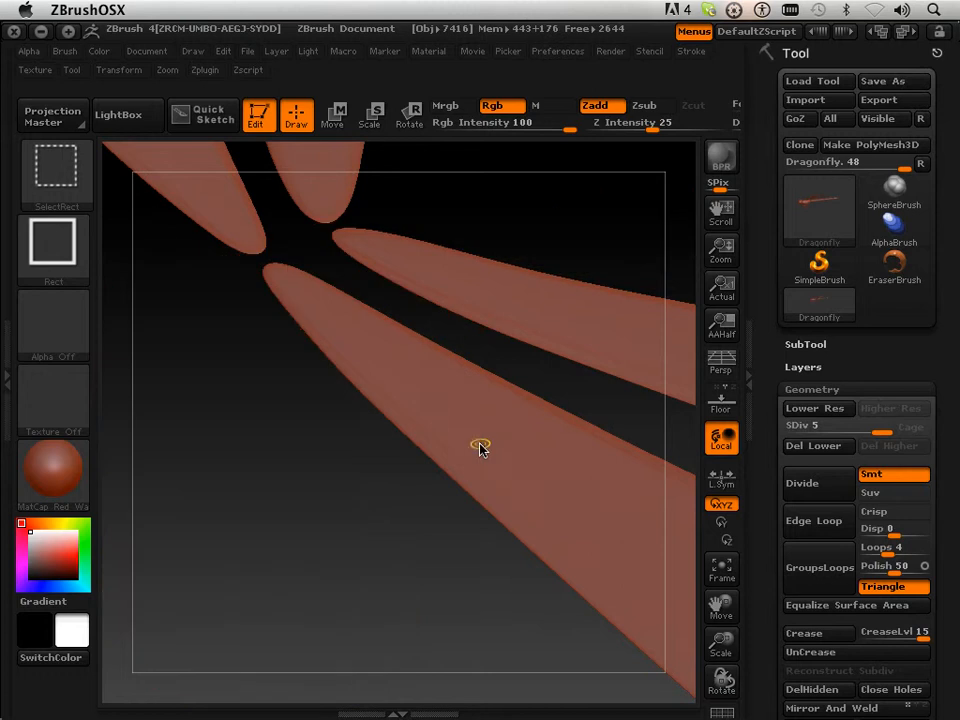
ctrl+shift+click(479, 450)
mouse_move(479, 450)
mouse_down()
mouse_move(489, 431)
mouse_move(469, 538)
mouse_move(542, 463)
mouse_up()
Extend the slanted rear groove over the top of the thorax and down toward the rear leg base.
drag(714, 598, 680, 690)
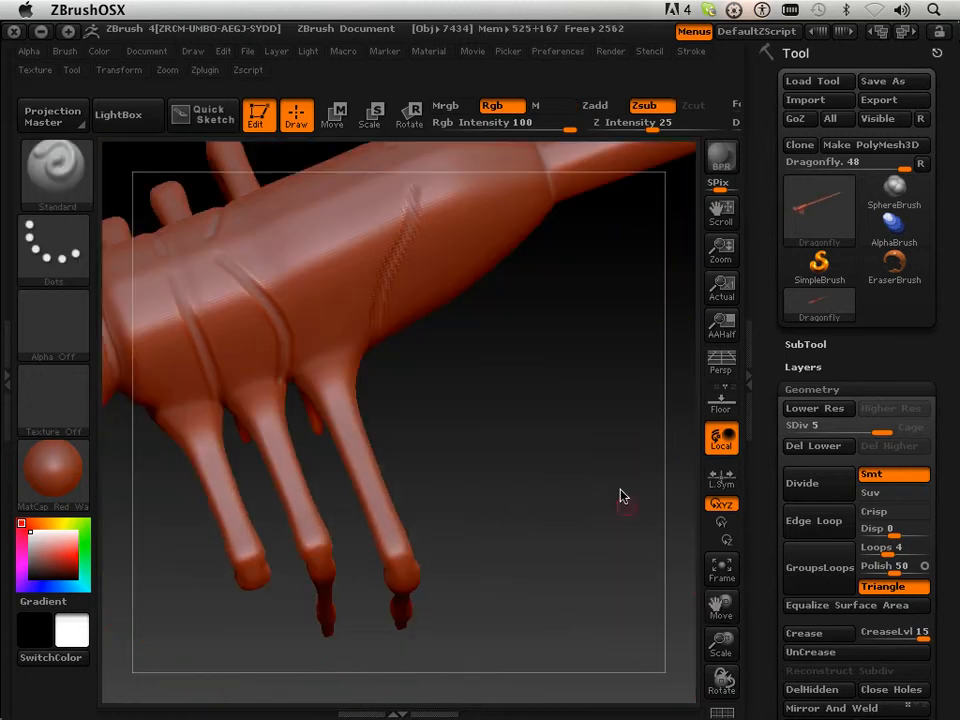
drag(615, 490, 588, 488)
drag(711, 605, 785, 716)
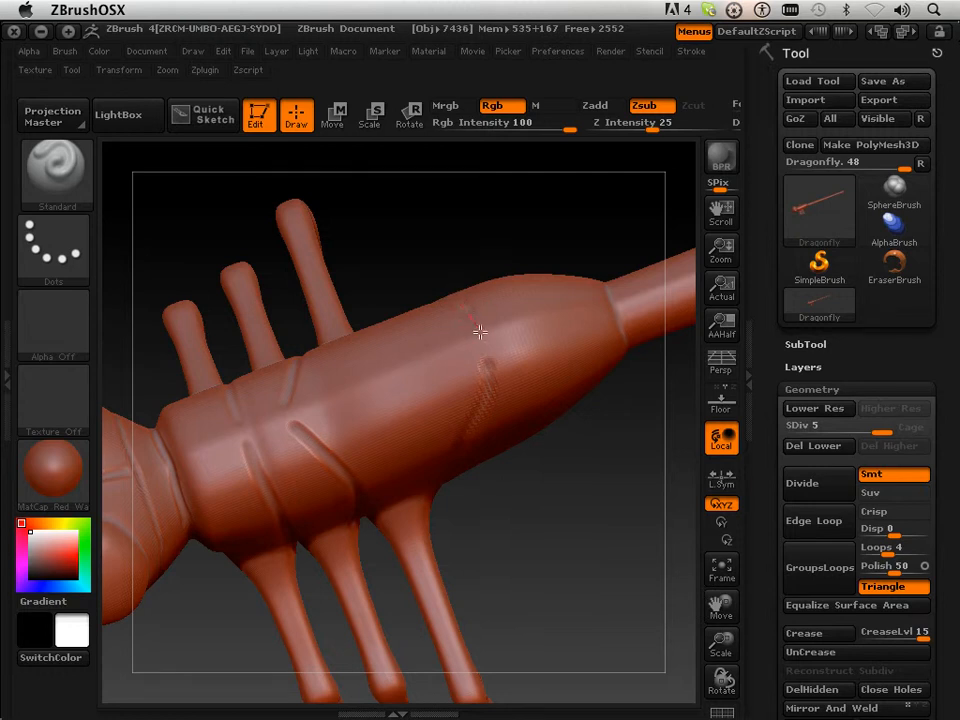
mouse_move(480, 332)
mouse_down()
mouse_move(493, 384)
mouse_move(482, 428)
mouse_move(490, 476)
mouse_move(504, 435)
mouse_move(521, 469)
mouse_move(531, 437)
mouse_up()
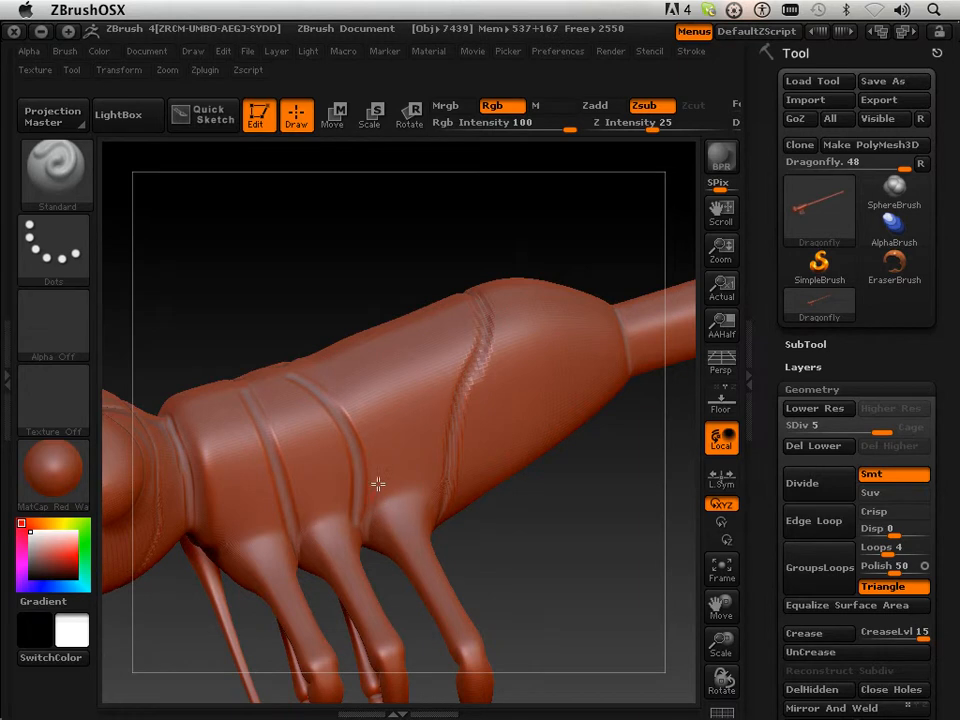
mouse_move(378, 484)
mouse_down()
mouse_move(398, 424)
mouse_move(397, 292)
mouse_up()
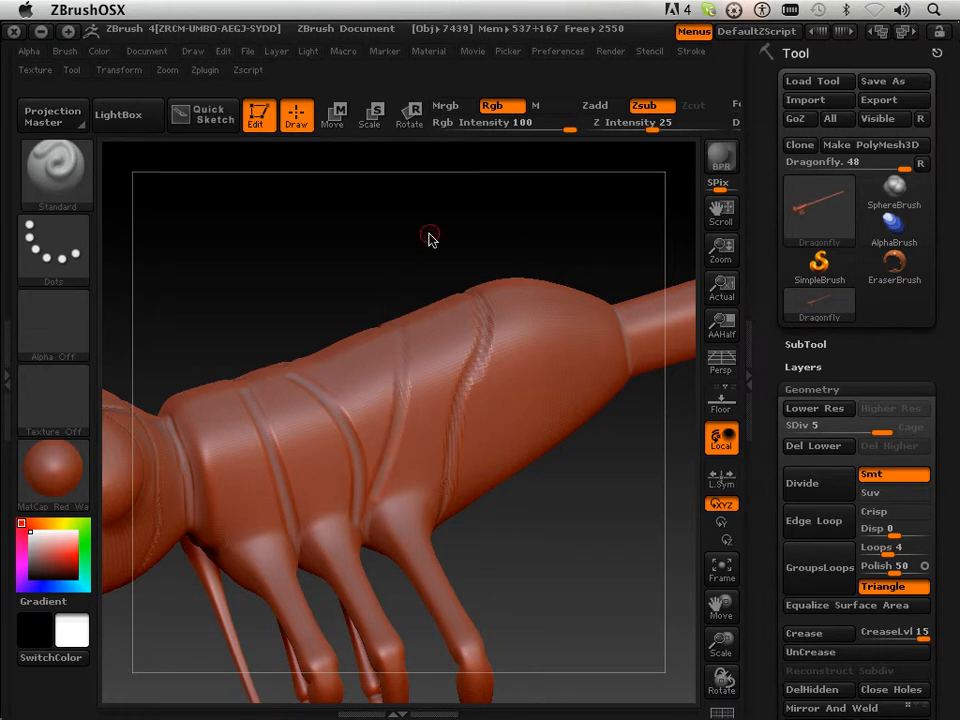
mouse_move(429, 238)
mouse_down()
mouse_move(441, 279)
mouse_move(456, 279)
mouse_up()
key(ctrl)
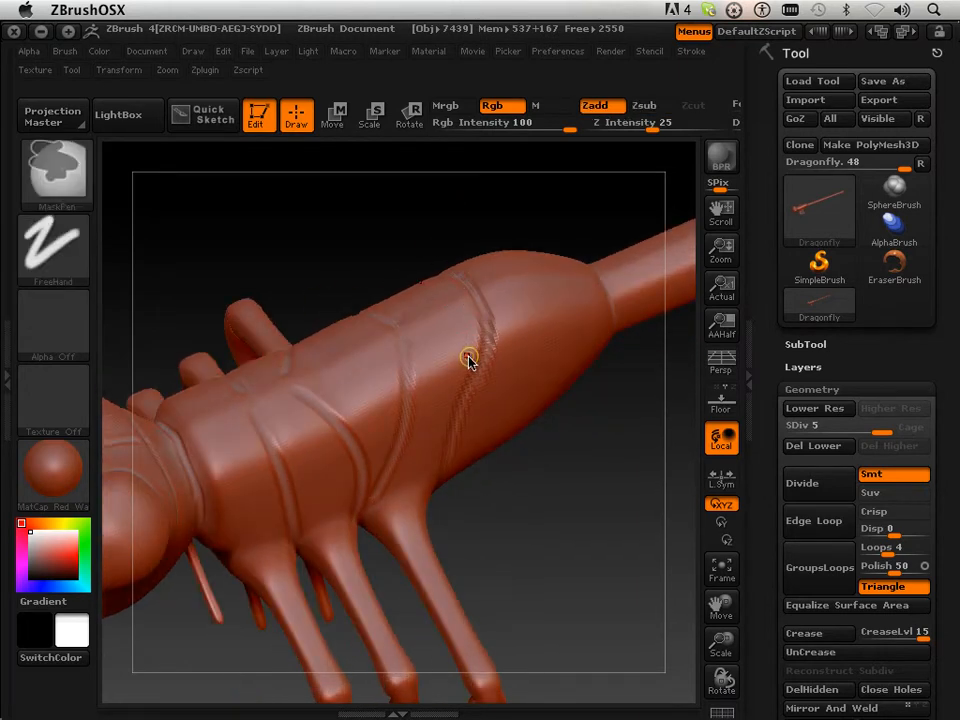
Carve a groove over the middle of the thorax down to the rear leg base and join the two front grooves across the top.
key(alt)
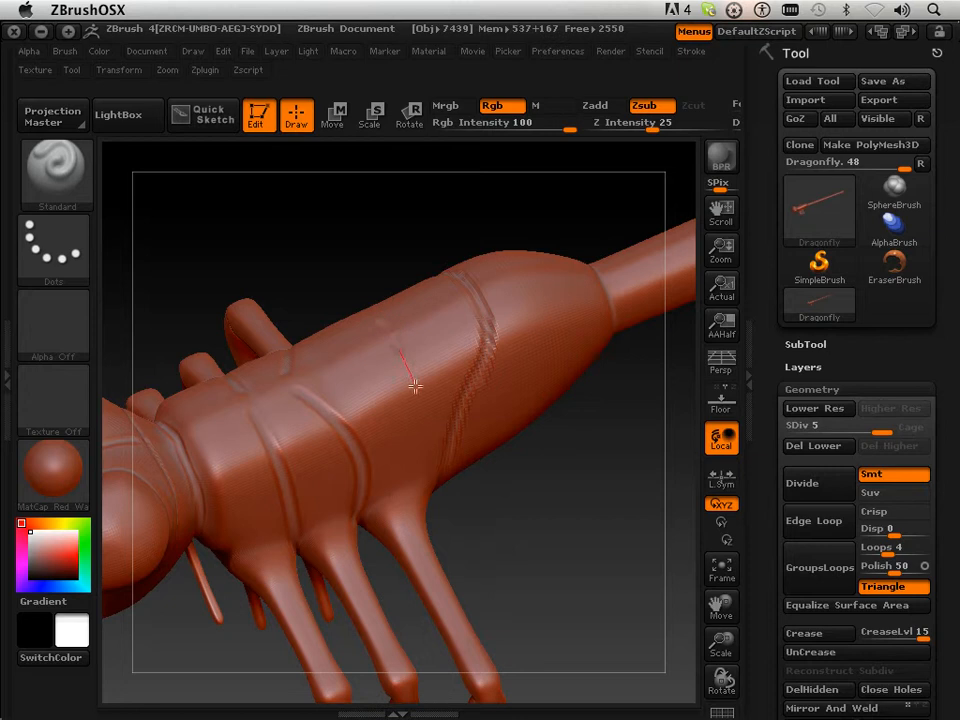
mouse_move(415, 386)
alt+mouse_down()
mouse_move(416, 441)
mouse_move(397, 483)
alt+mouse_up()
mouse_move(557, 552)
mouse_down()
mouse_move(555, 598)
mouse_move(543, 544)
mouse_up()
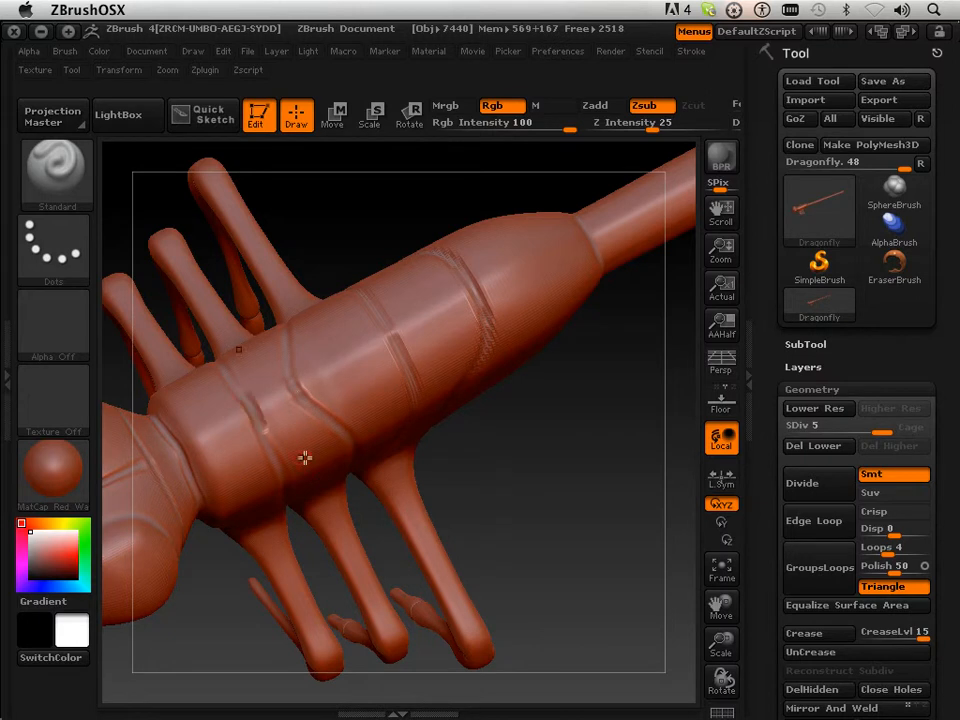
mouse_move(306, 456)
mouse_down()
mouse_move(506, 465)
mouse_move(499, 439)
mouse_move(378, 321)
mouse_up()
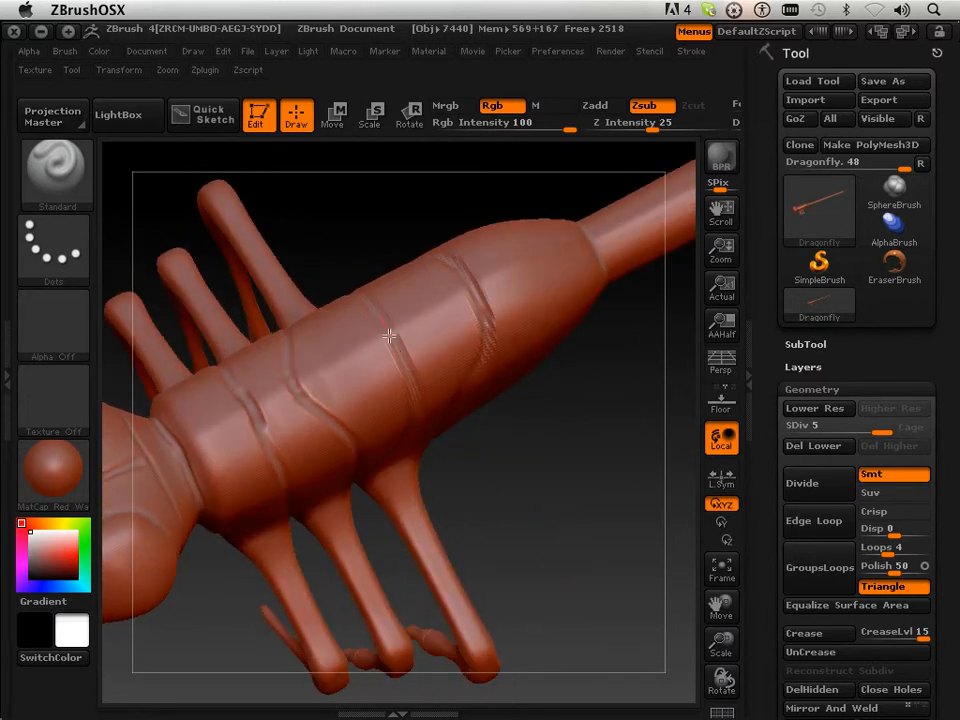
drag(420, 388, 425, 453)
Join the rear groove across the underside of the thorax and carve grooves around the bases of the rear legs.
mouse_move(490, 458)
mouse_down()
mouse_move(540, 444)
mouse_move(525, 315)
mouse_move(490, 296)
mouse_move(609, 379)
mouse_move(606, 369)
mouse_move(372, 443)
mouse_up()
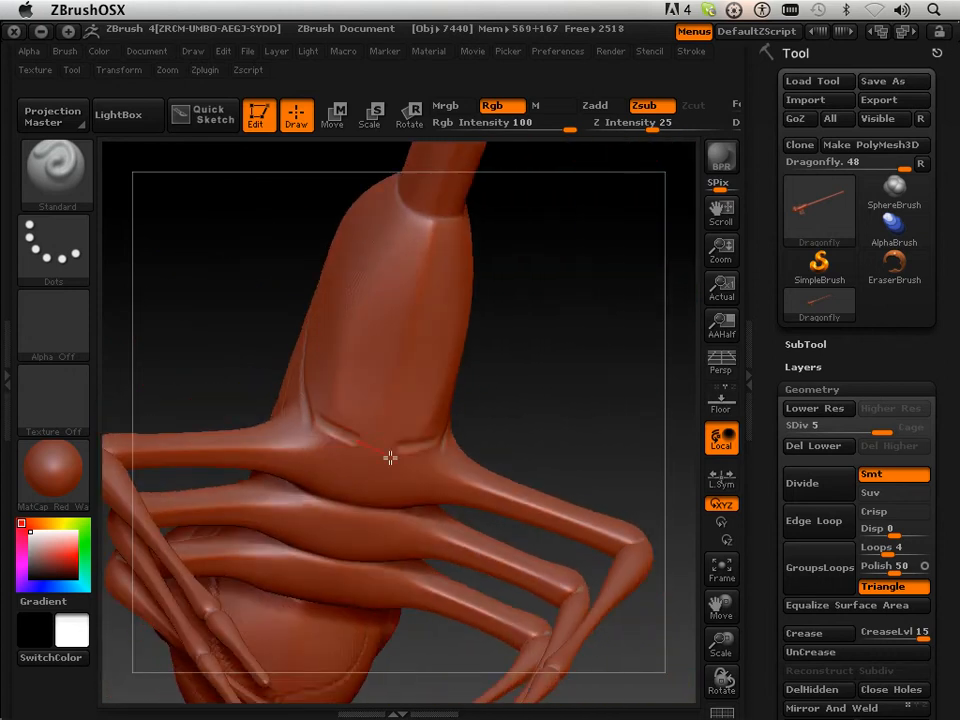
drag(474, 424, 256, 407)
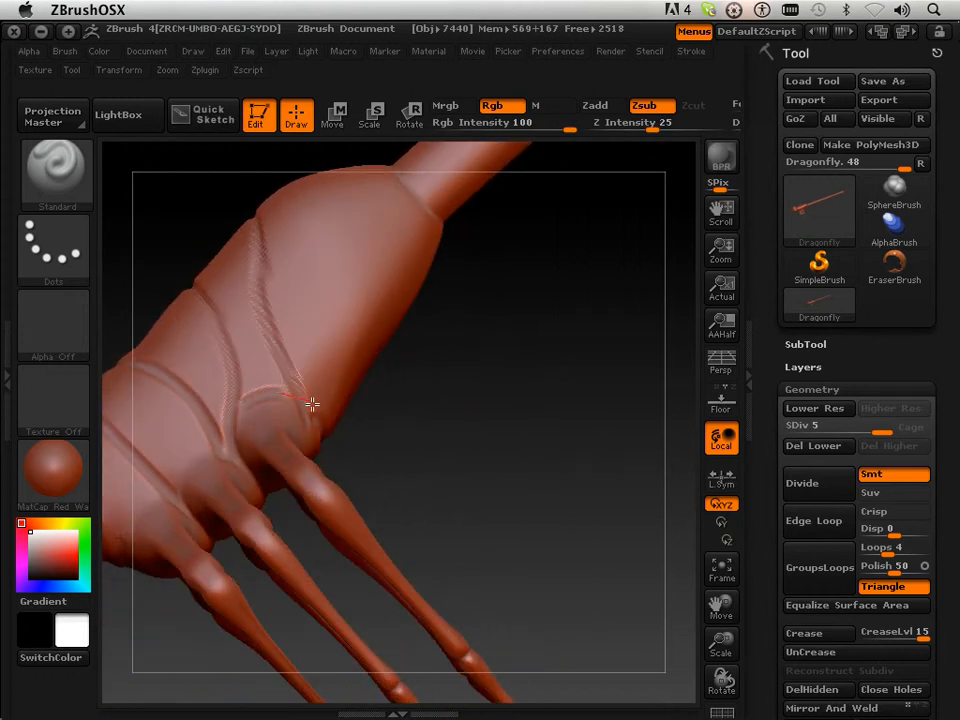
drag(362, 426, 354, 481)
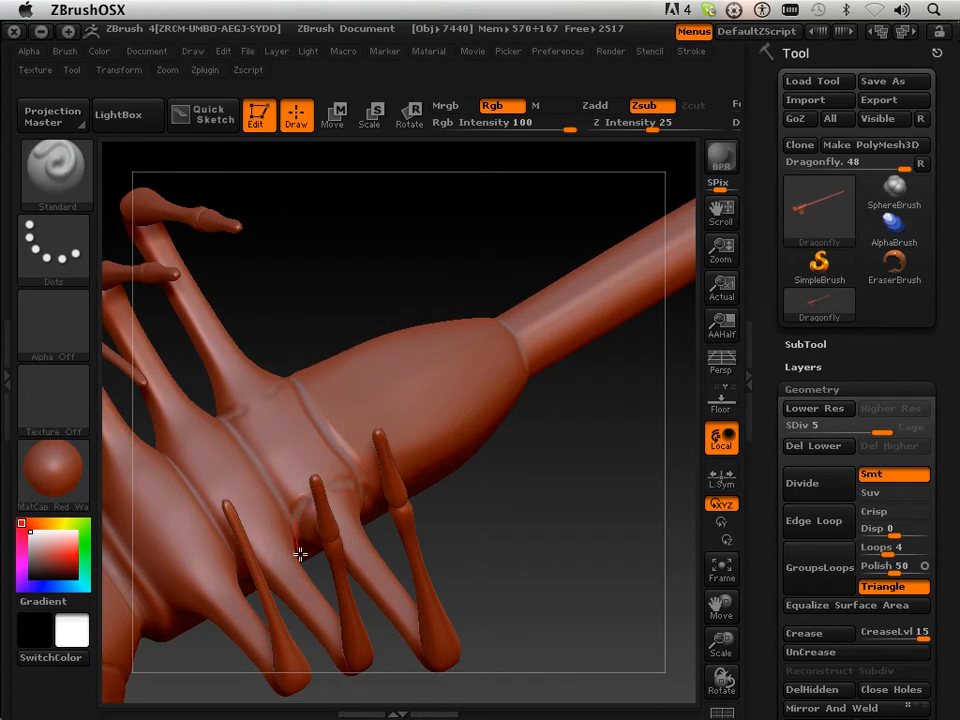
drag(486, 510, 303, 513)
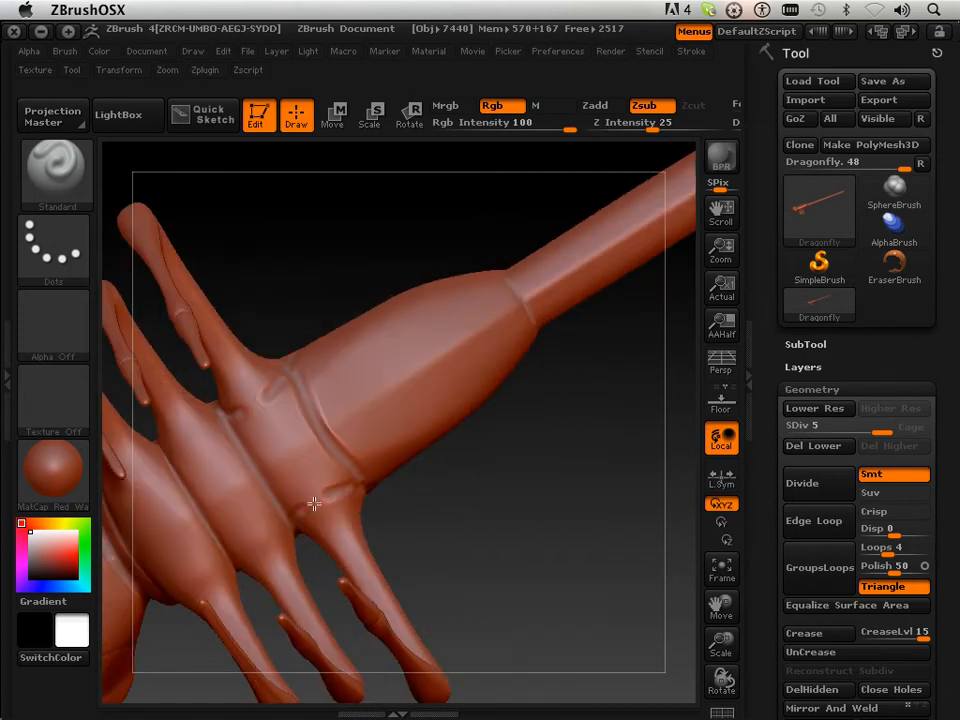
Carve grooves around the bases of the middle and front legs, separating them from the thorax.
drag(444, 521, 275, 547)
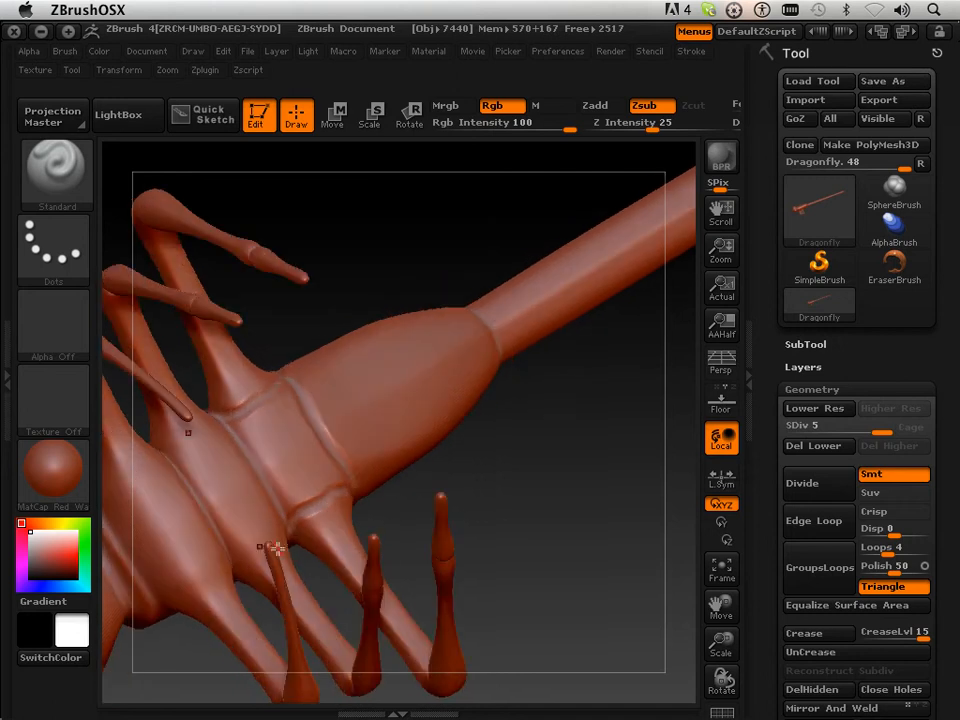
drag(414, 524, 291, 531)
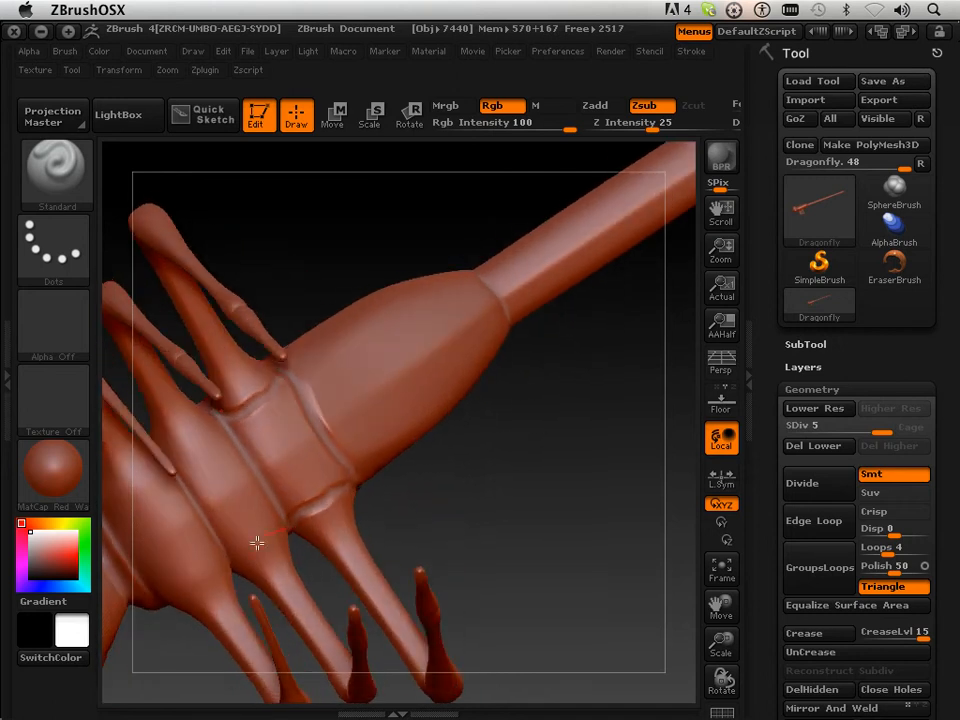
drag(323, 382, 508, 463)
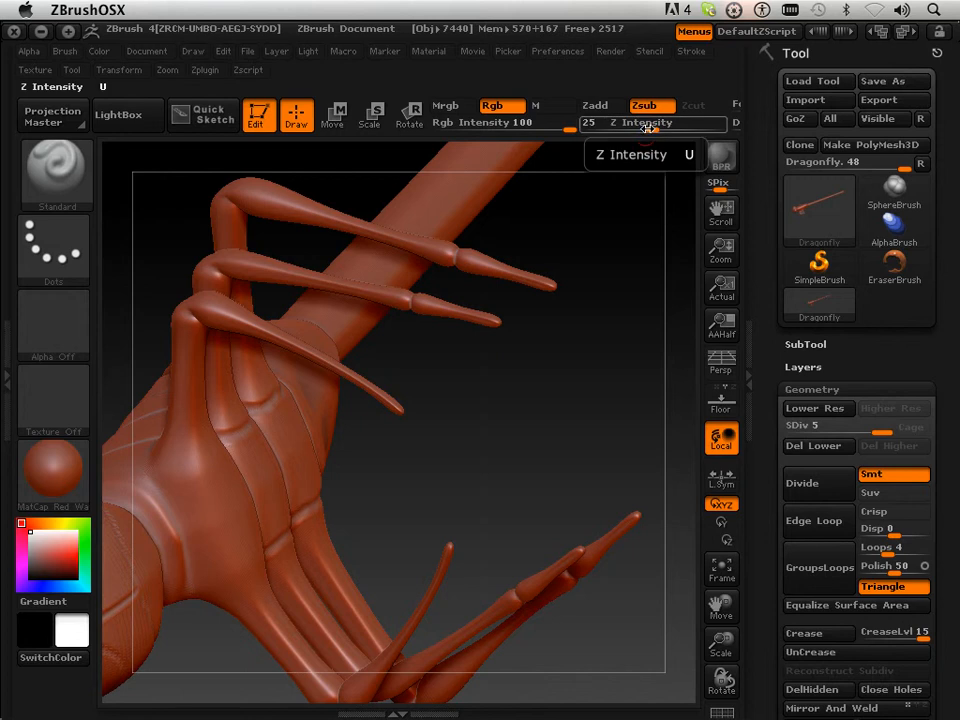
drag(555, 392, 254, 430)
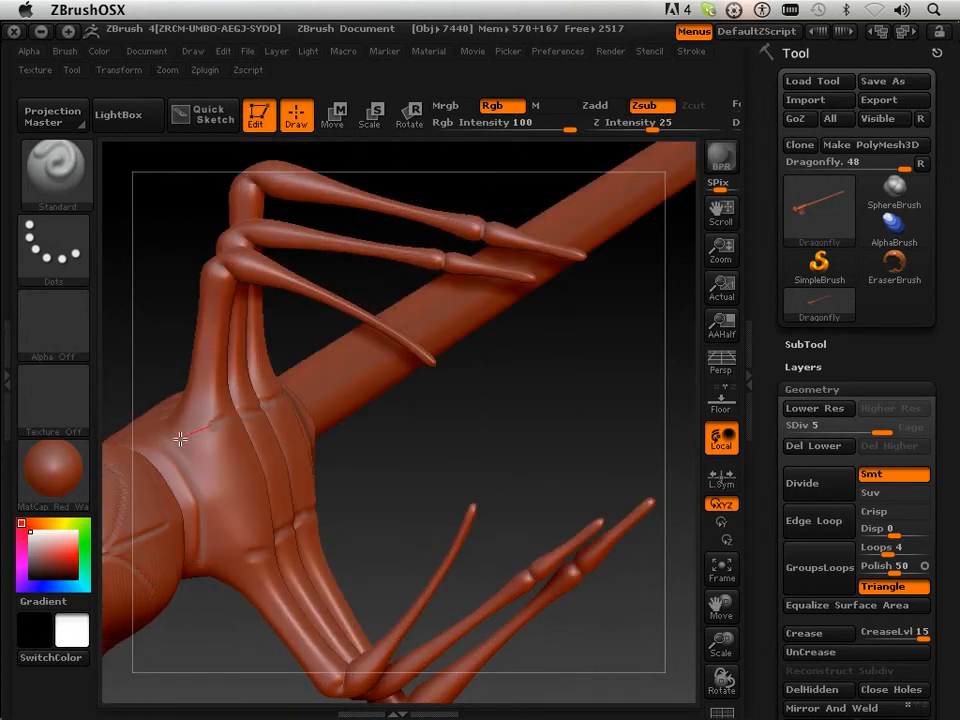
mouse_move(117, 287)
mouse_down()
mouse_move(164, 300)
mouse_move(229, 377)
mouse_move(249, 487)
mouse_up()
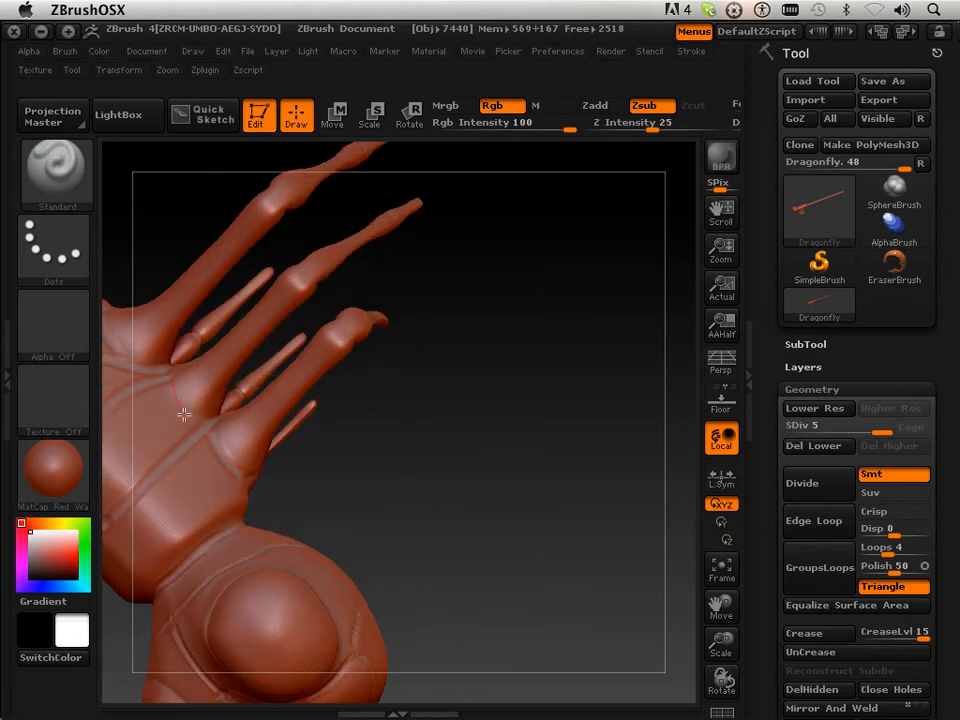
drag(380, 450, 430, 430)
Carve a curved groove around the side of the rear thorax from its top edge and join it across the underside.
drag(718, 607, 868, 662)
drag(352, 234, 332, 285)
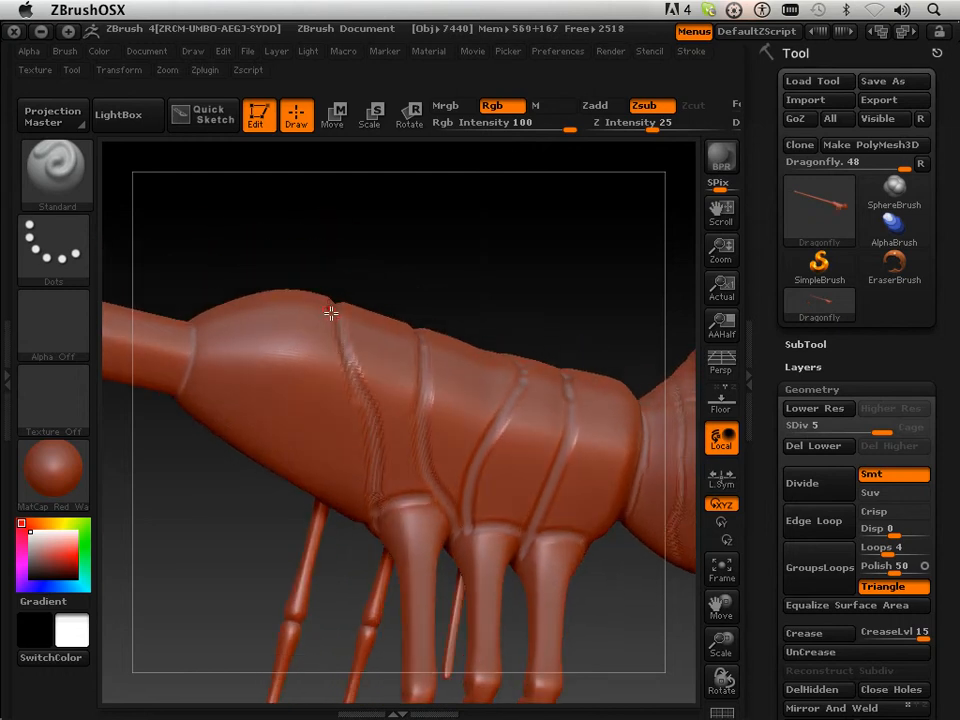
mouse_move(312, 303)
mouse_down()
mouse_move(247, 311)
mouse_move(201, 368)
mouse_move(212, 411)
mouse_move(242, 456)
mouse_up()
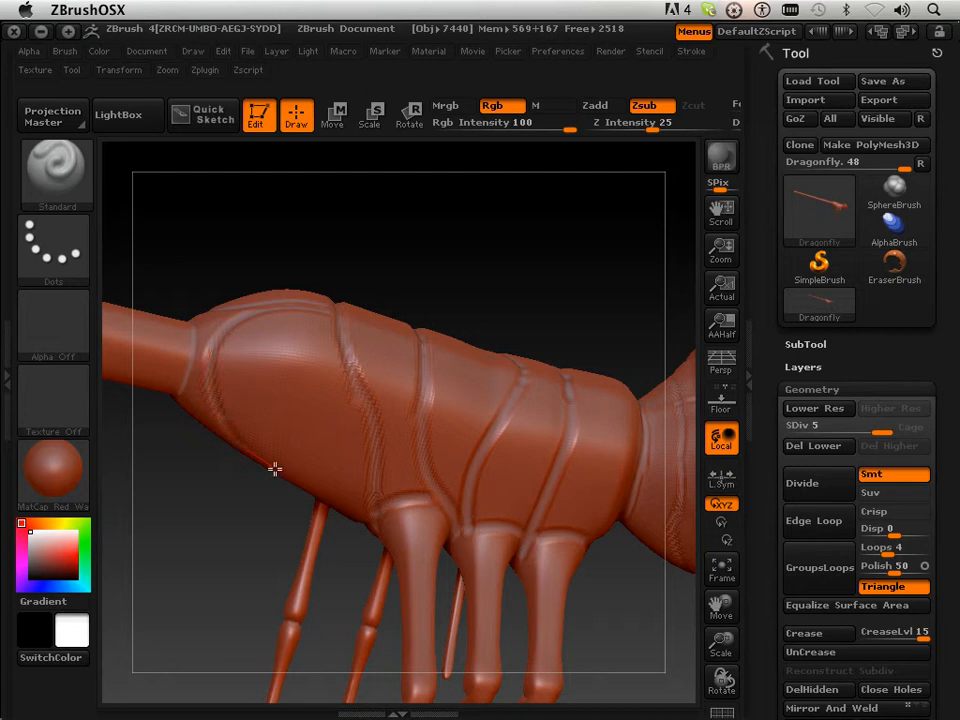
drag(257, 536, 306, 357)
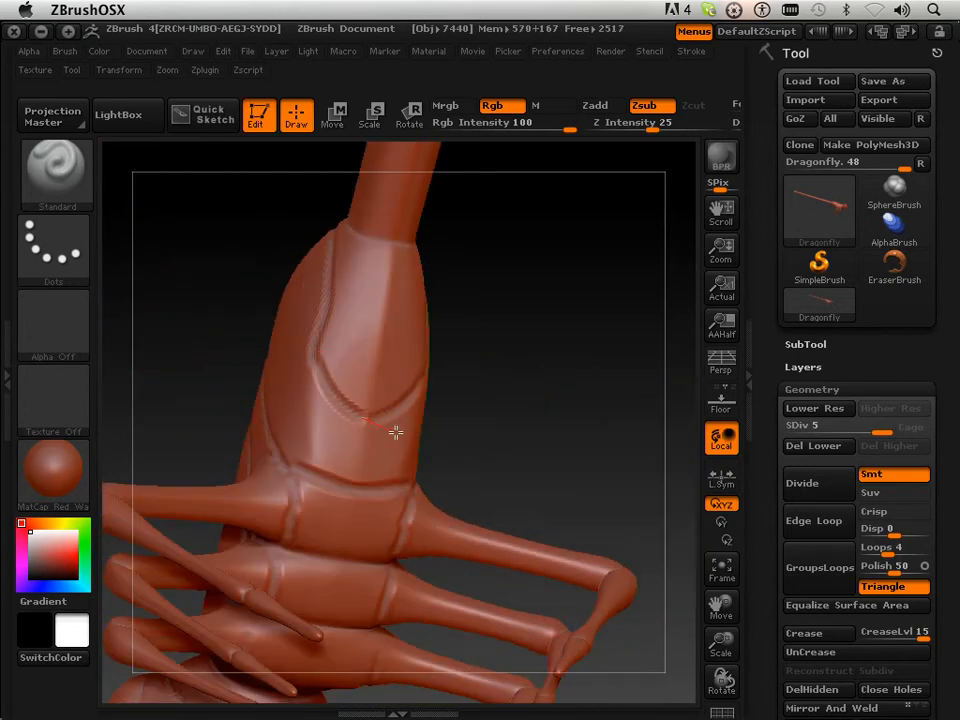
drag(499, 347, 495, 272)
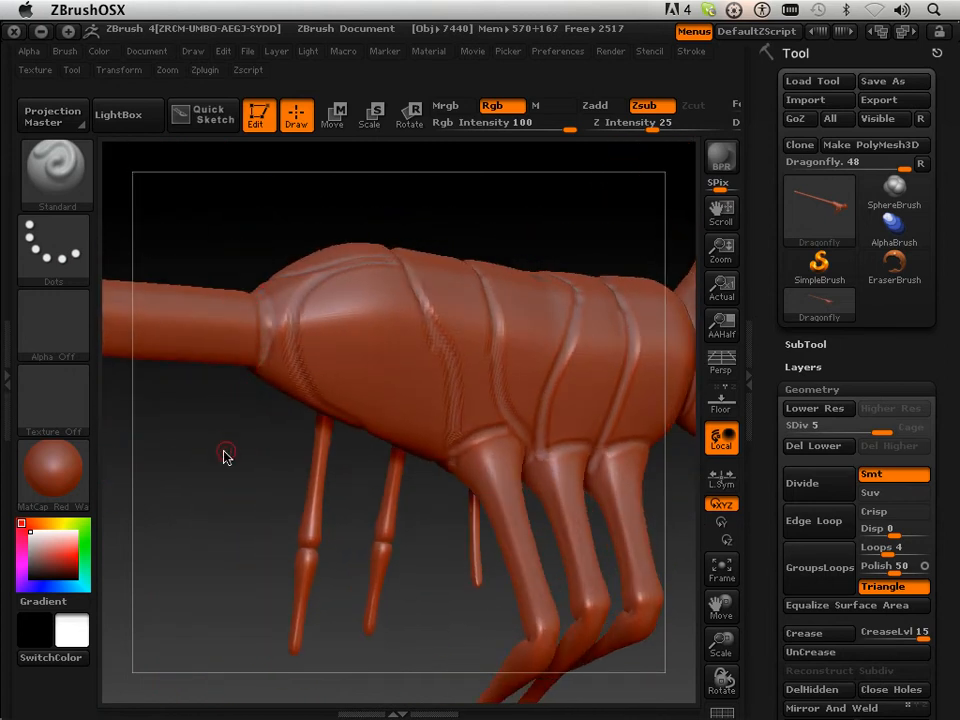
Carve the two lengthwise grooves on top of the rear thorax back to the joint with the abdomen.
drag(224, 456, 372, 290)
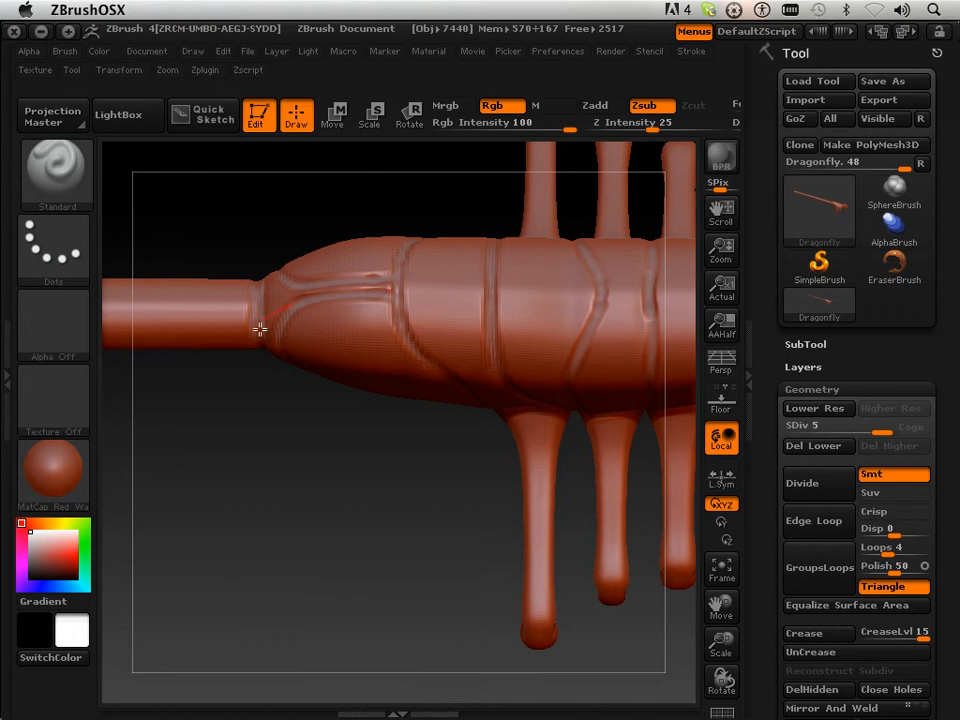
drag(300, 548, 484, 257)
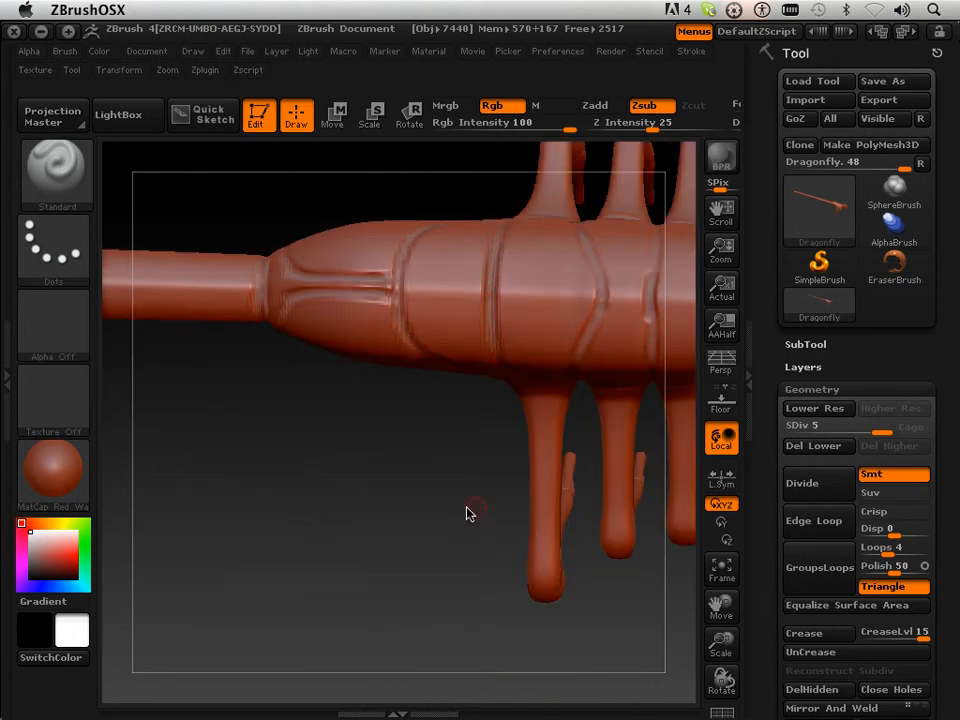
drag(467, 510, 453, 455)
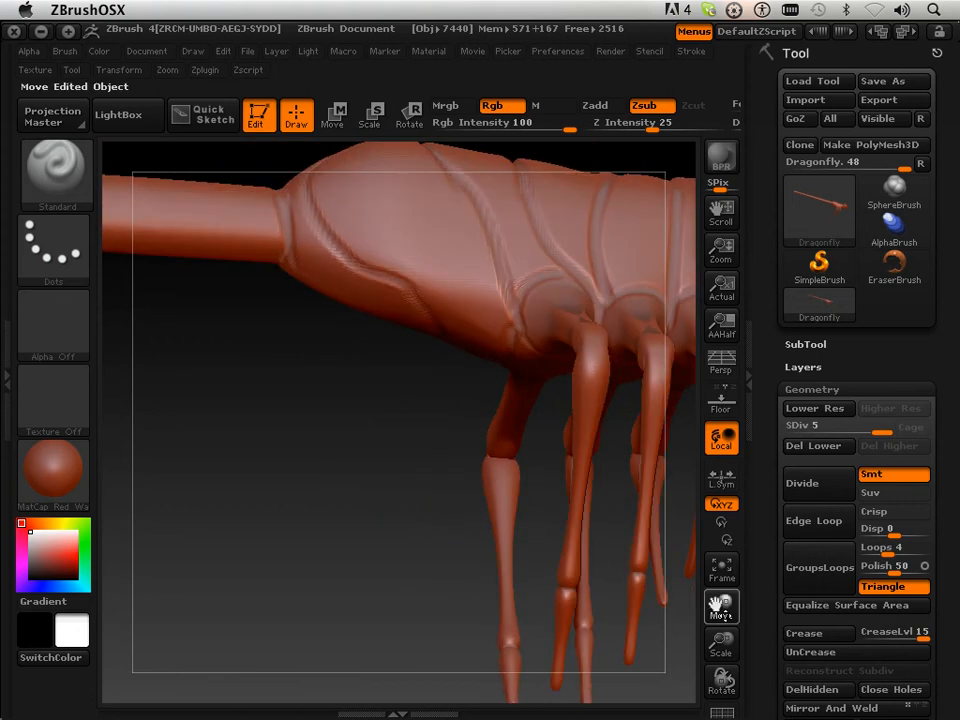
Display the model's wireframe and carve the first segment grooves around the abdomen just behind the thorax.
drag(711, 606, 784, 658)
drag(371, 534, 381, 540)
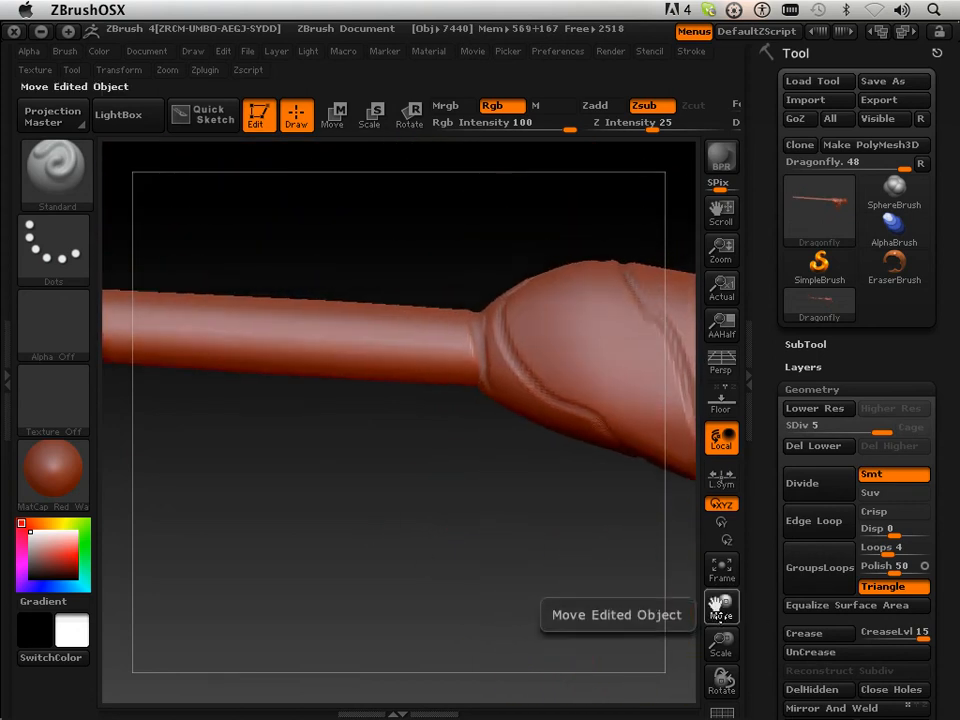
drag(715, 604, 706, 587)
click(723, 712)
mouse_move(572, 564)
mouse_down()
mouse_move(431, 474)
mouse_move(441, 480)
mouse_move(399, 292)
mouse_up()
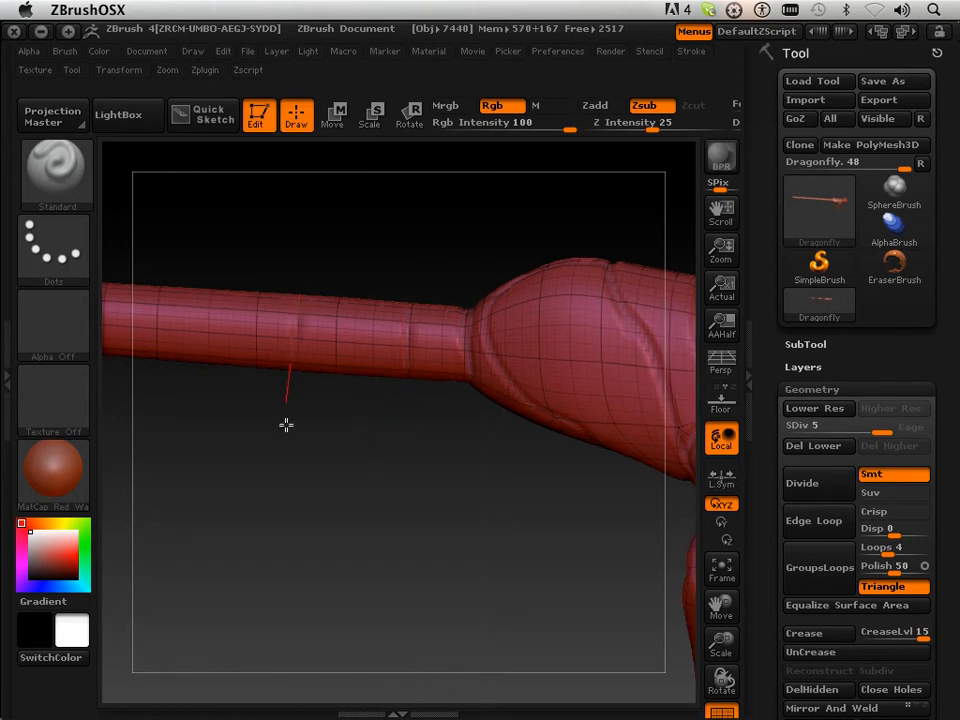
drag(285, 424, 553, 446)
Carve segment grooves around the front half of the abdomen, following the wireframe's edge loops.
drag(718, 602, 853, 612)
drag(574, 540, 472, 537)
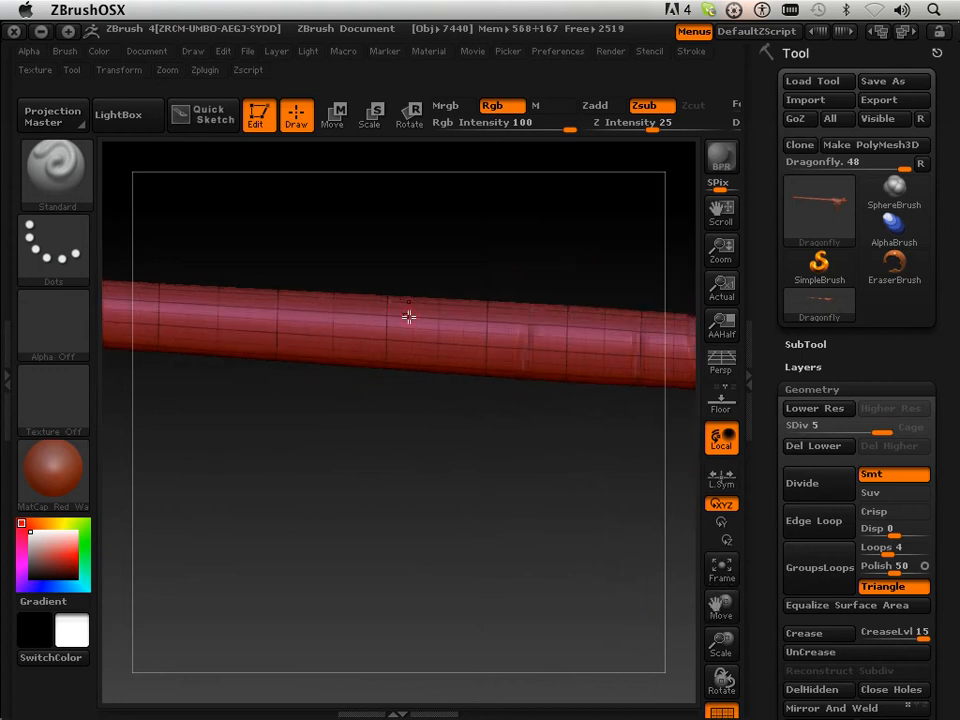
drag(384, 316, 379, 401)
drag(388, 303, 382, 437)
drag(276, 352, 274, 393)
drag(260, 444, 264, 471)
drag(202, 281, 154, 364)
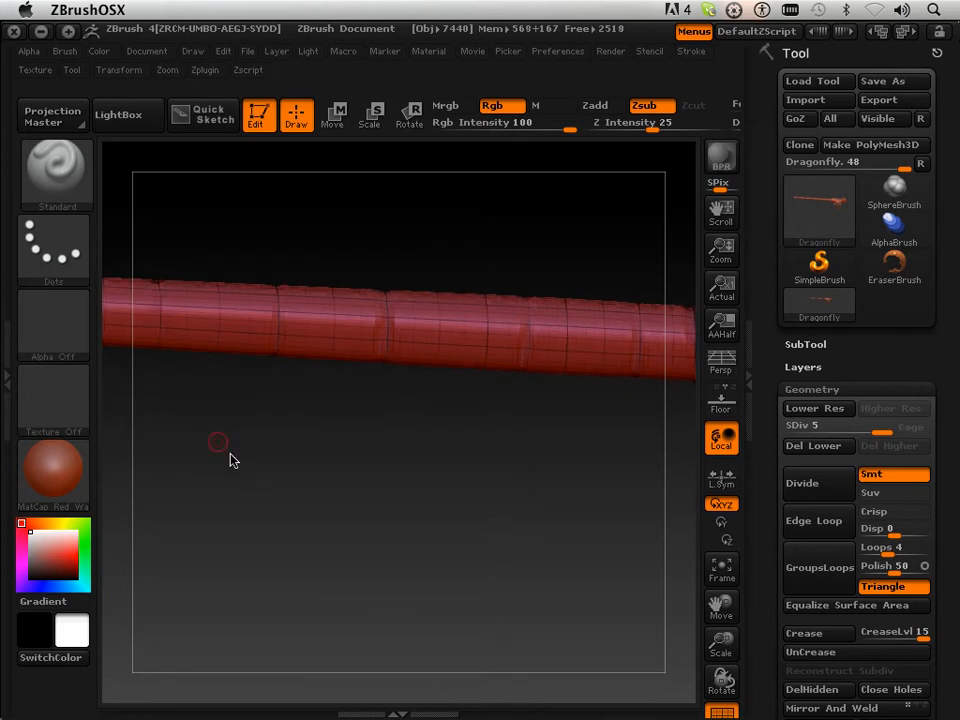
Carve three more segment grooves around the middle of the abdomen along the wireframe's edge loops.
drag(716, 604, 716, 612)
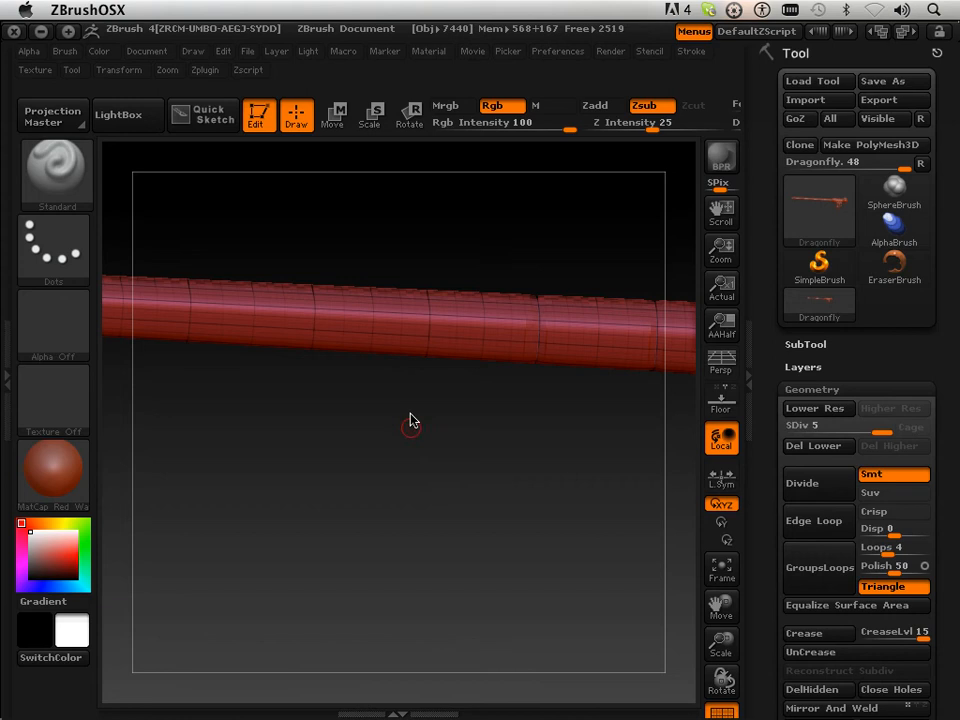
drag(426, 291, 427, 371)
drag(310, 321, 301, 428)
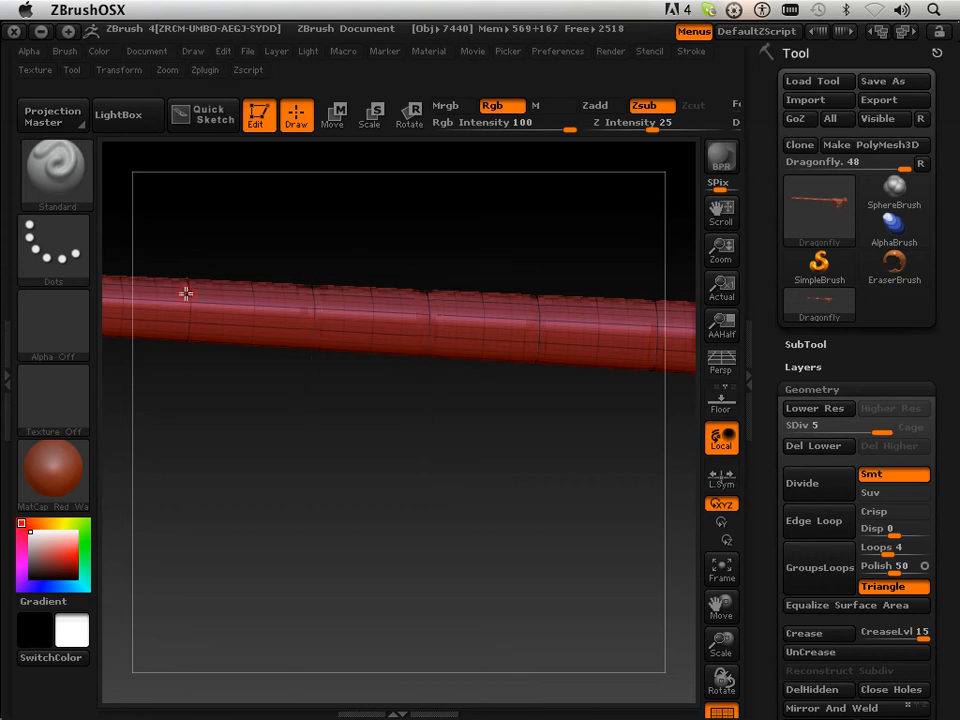
drag(189, 298, 180, 390)
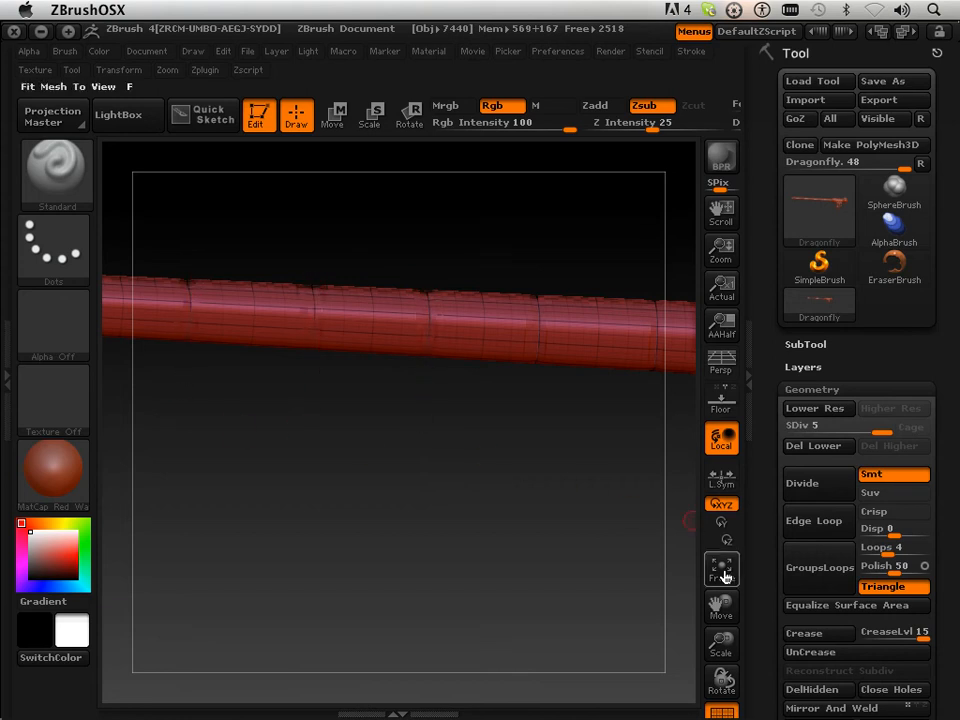
Carve the remaining segment grooves around the rear abdomen up to the last segment before the forked tip.
mouse_move(722, 603)
mouse_down()
mouse_move(749, 628)
mouse_move(752, 700)
mouse_up()
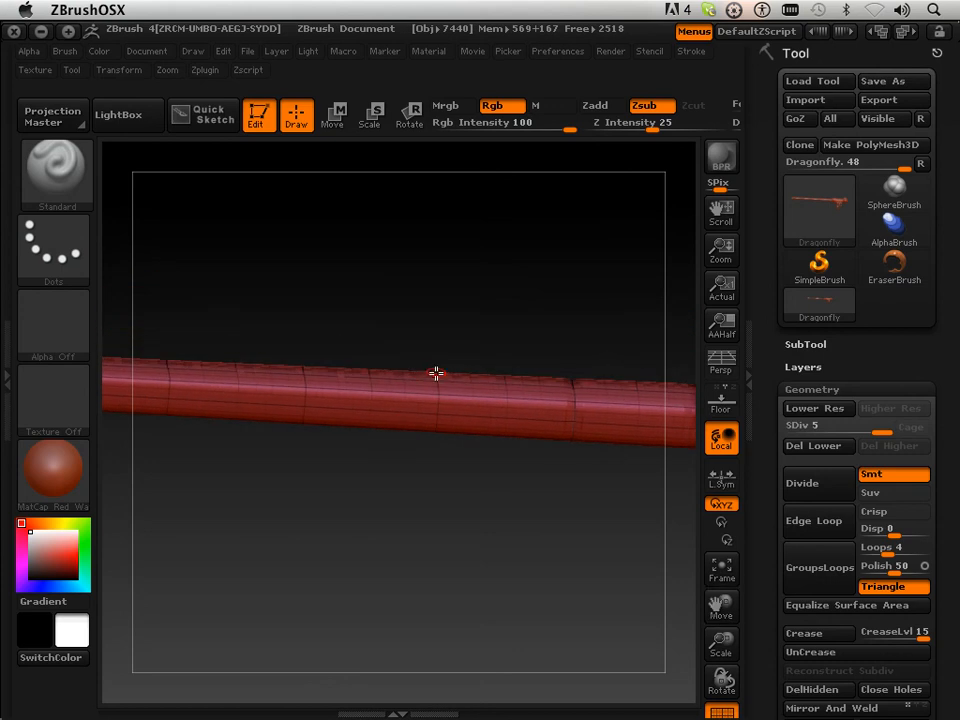
drag(441, 447, 439, 457)
drag(303, 374, 300, 456)
drag(720, 604, 930, 635)
drag(499, 430, 489, 523)
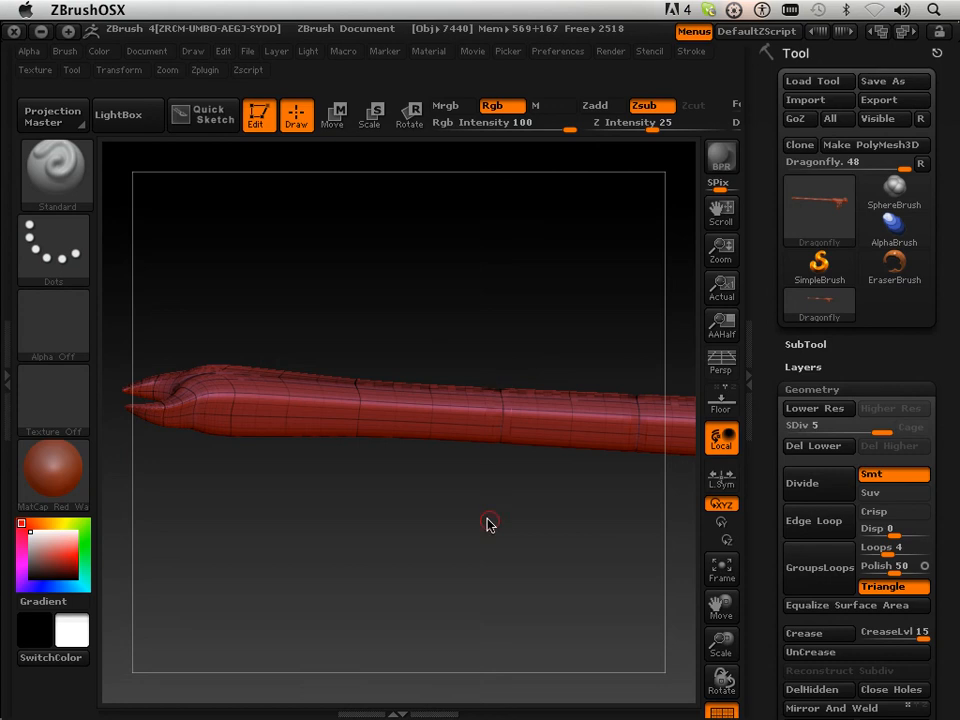
mouse_move(358, 455)
mouse_down()
mouse_move(399, 480)
mouse_move(386, 529)
mouse_up()
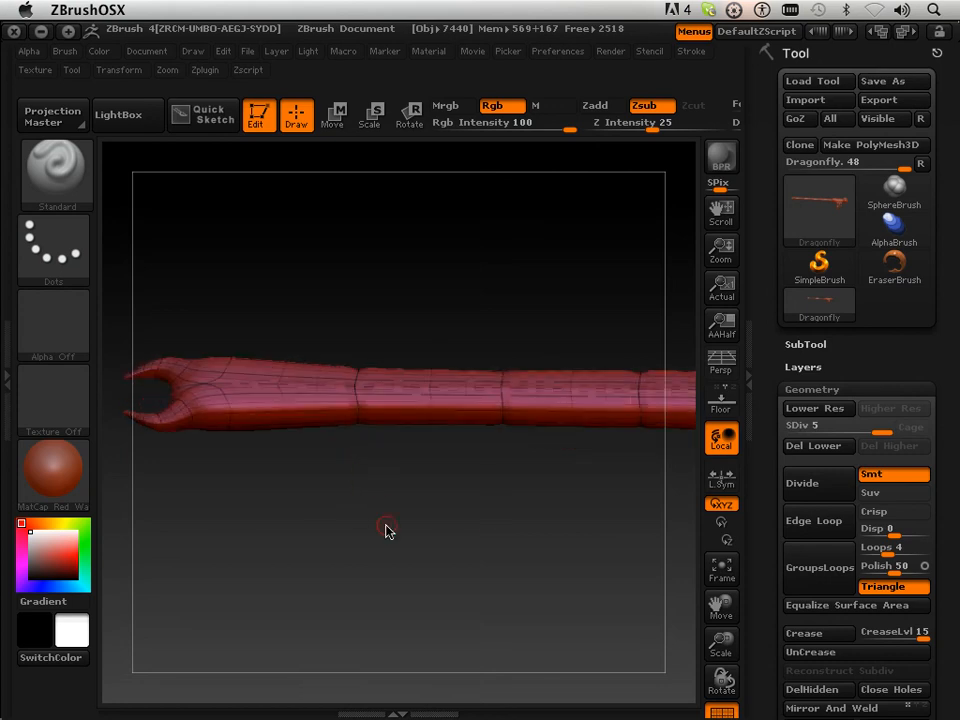
Carve grooves across and lengthwise on the abdomen's last segment toward the forked tip, and frame the whole dragonfly.
drag(270, 404, 257, 359)
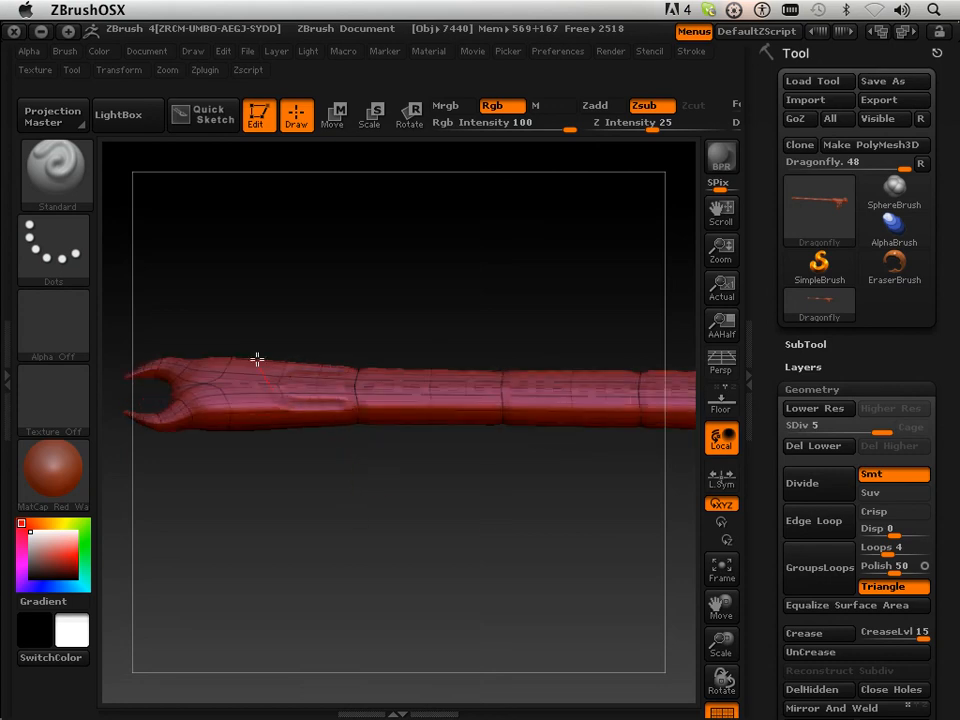
drag(309, 505, 281, 399)
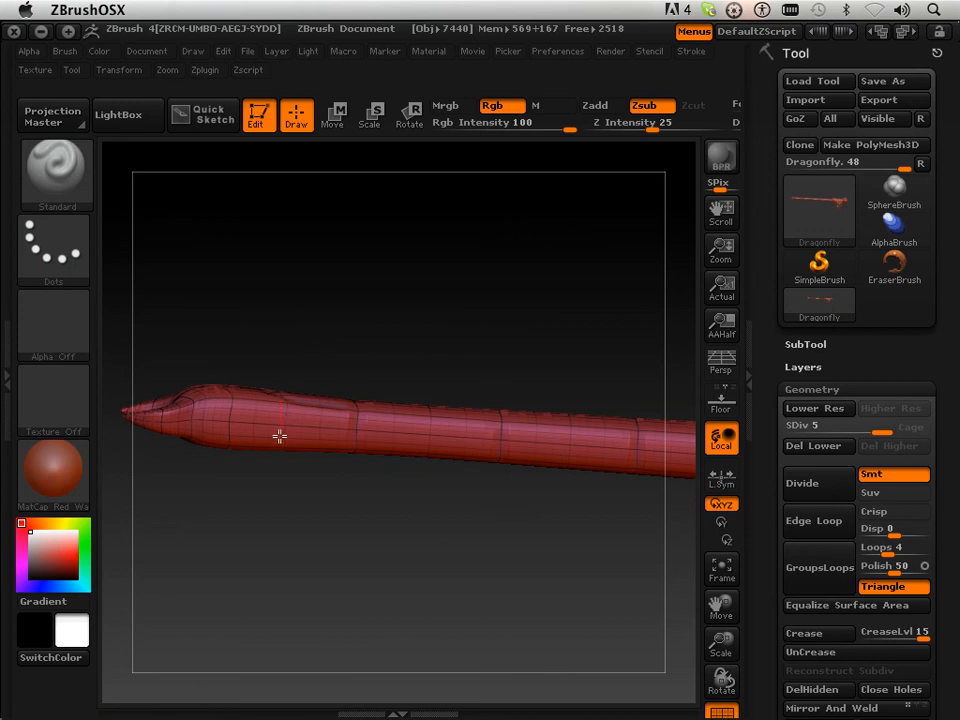
drag(259, 514, 291, 394)
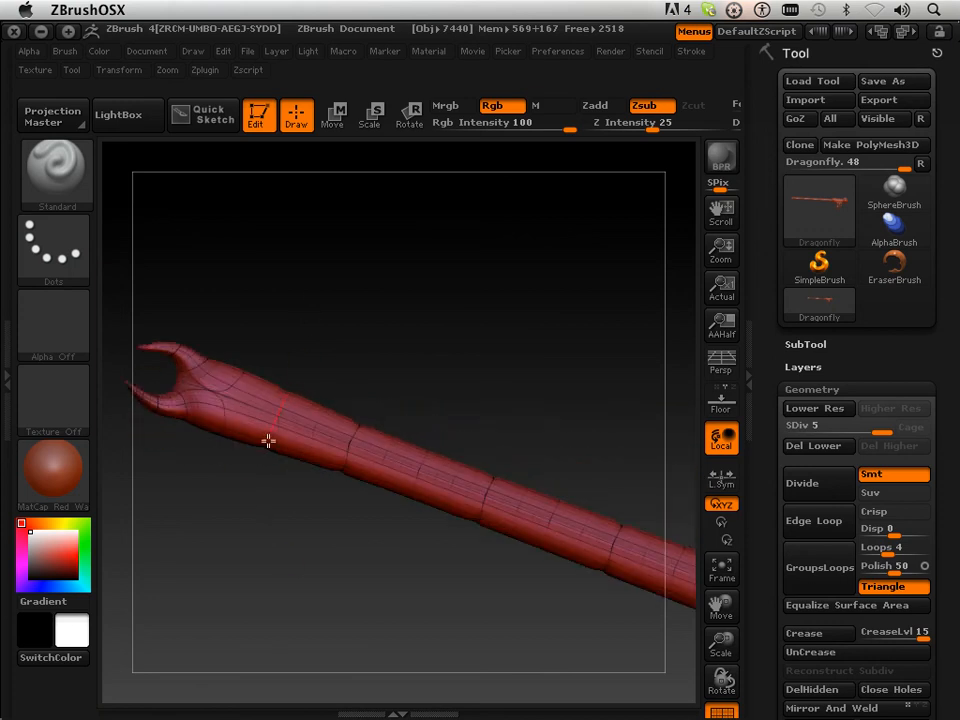
drag(349, 334, 222, 396)
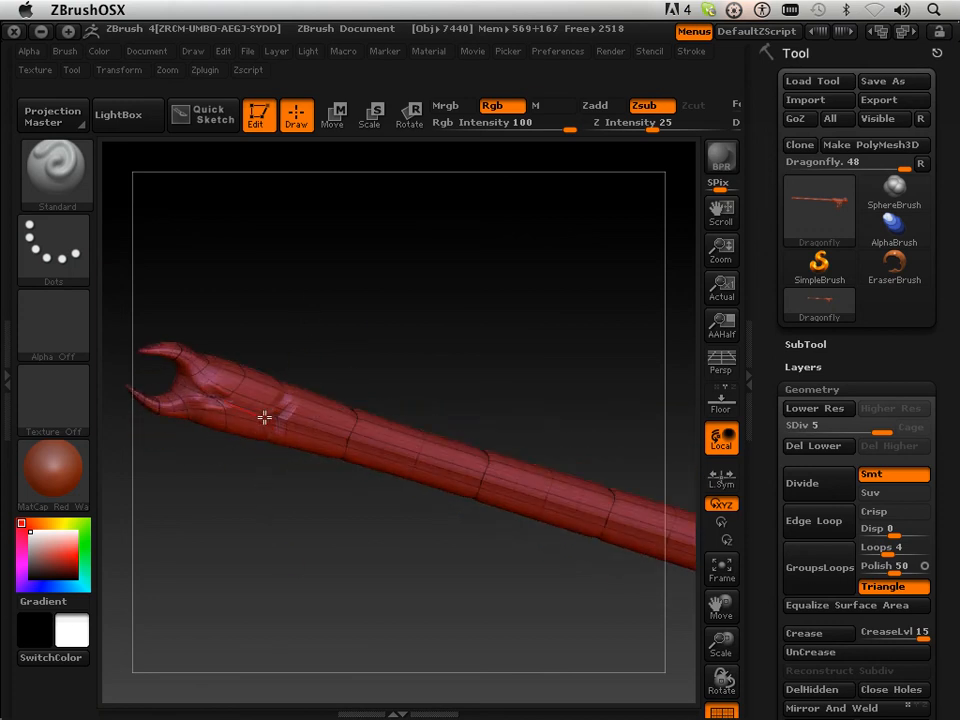
drag(298, 240, 415, 410)
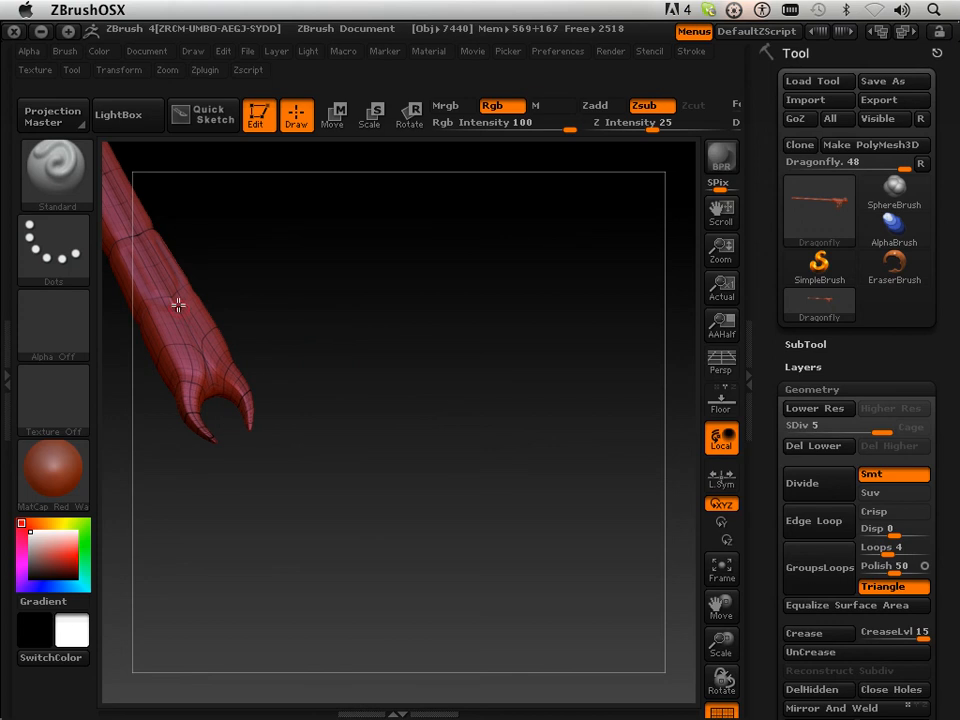
drag(257, 514, 398, 390)
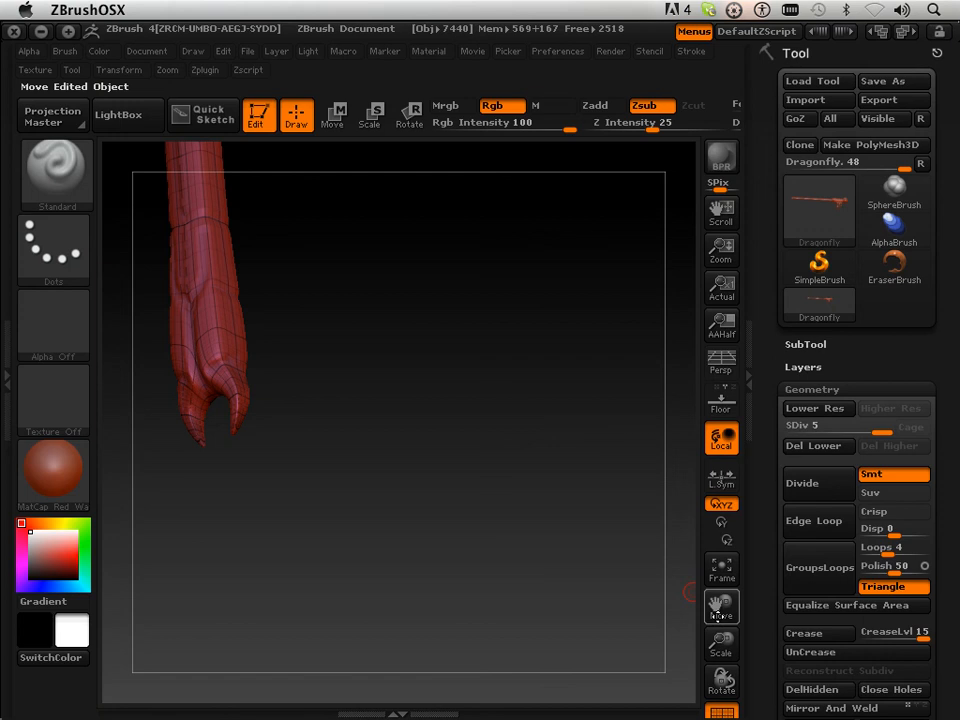
key(f)
drag(648, 583, 577, 467)
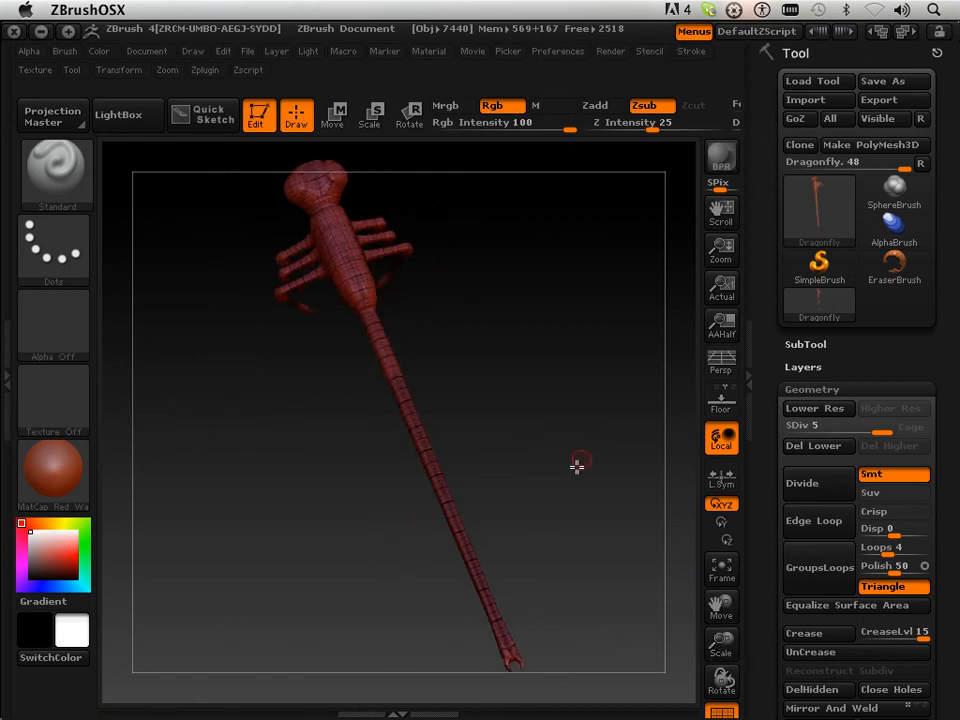